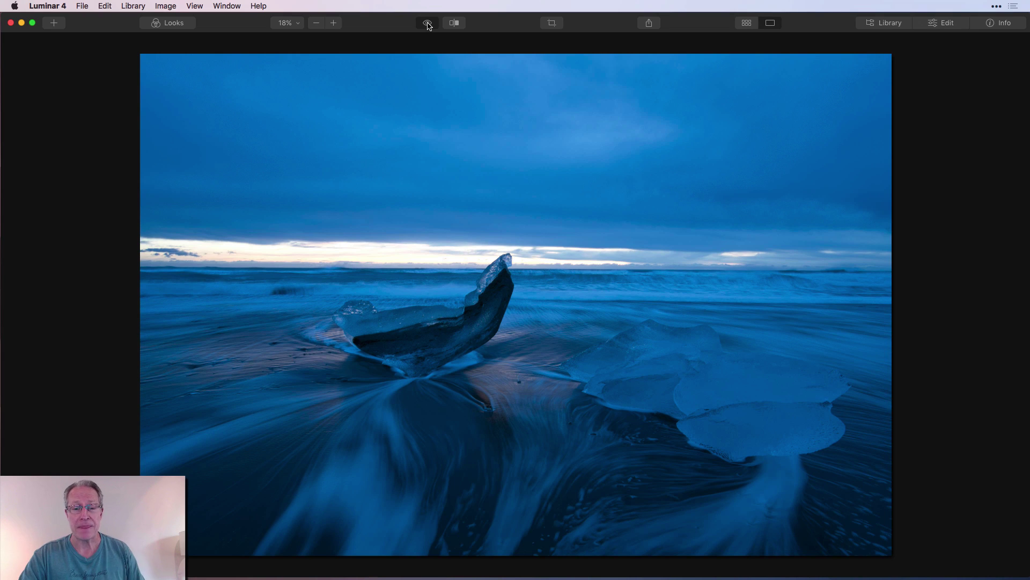
Compare the edited photo with its original, open the photo for editing, and view the Professional tools before returning to Essentials
{"action": "left_click", "coordinate": [428, 24]}
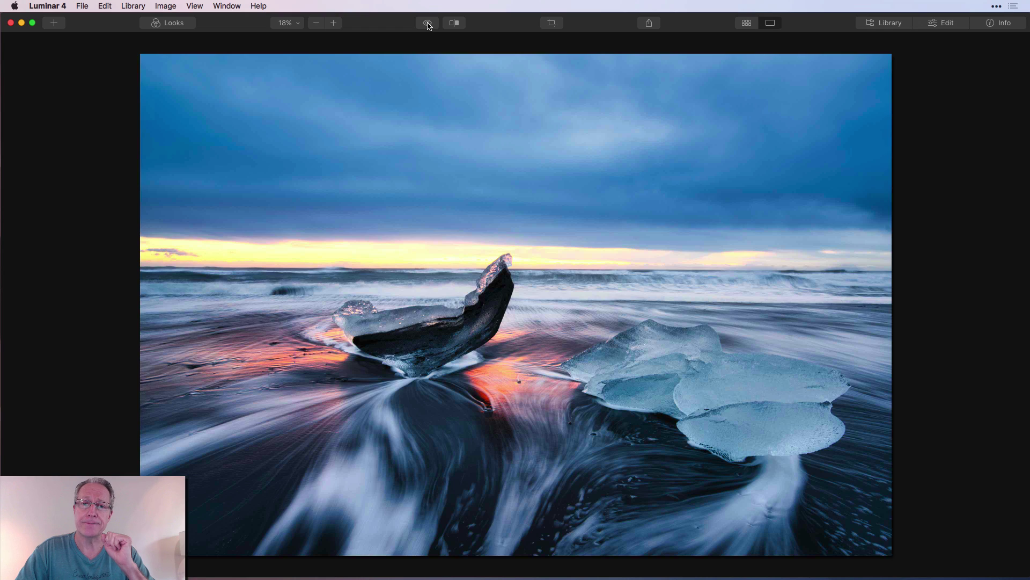
{"action": "key", "text": "e"}
{"action": "left_click", "coordinate": [426, 23]}
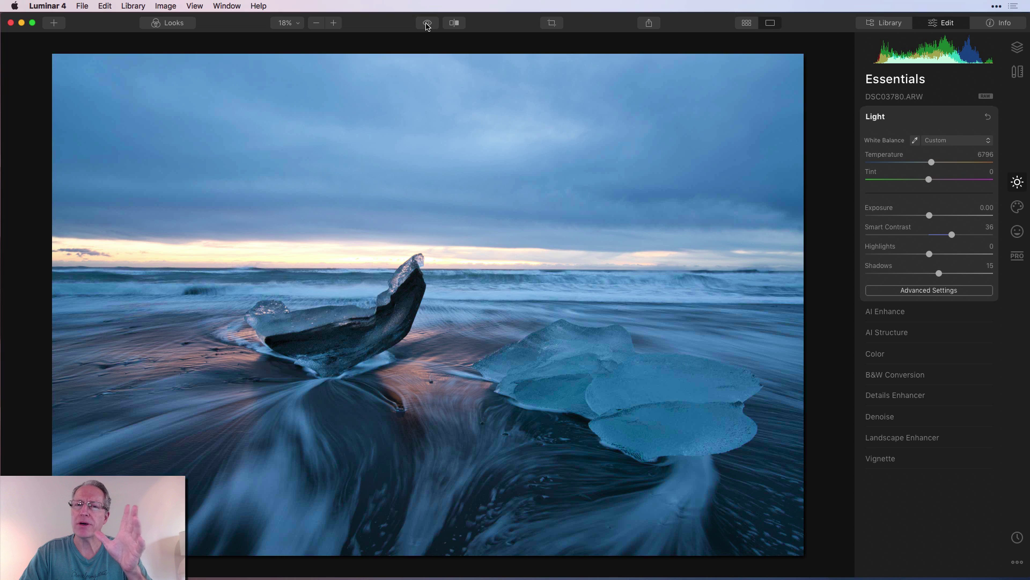
{"action": "left_click", "coordinate": [1018, 256]}
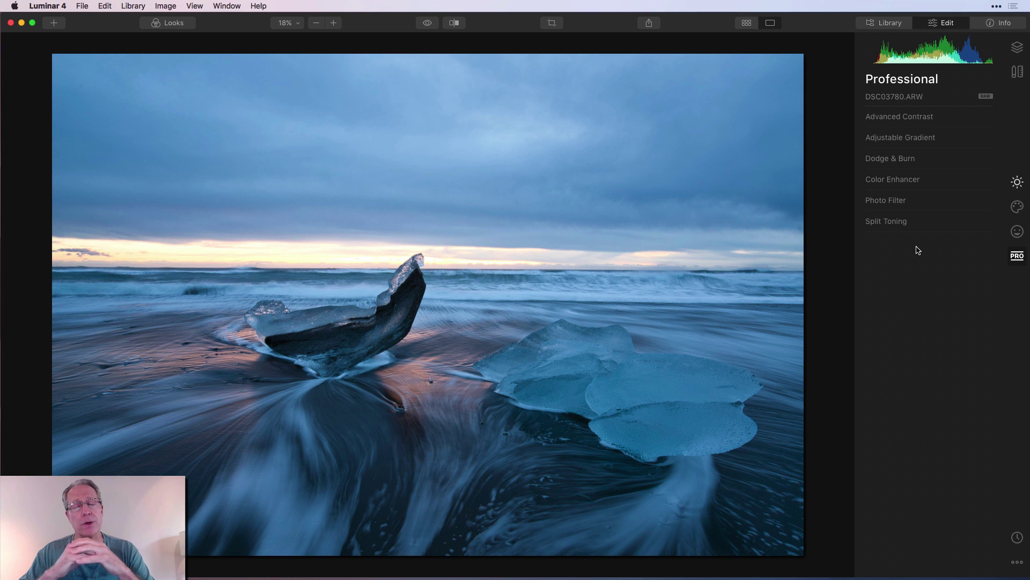
{"action": "left_click", "coordinate": [1018, 182]}
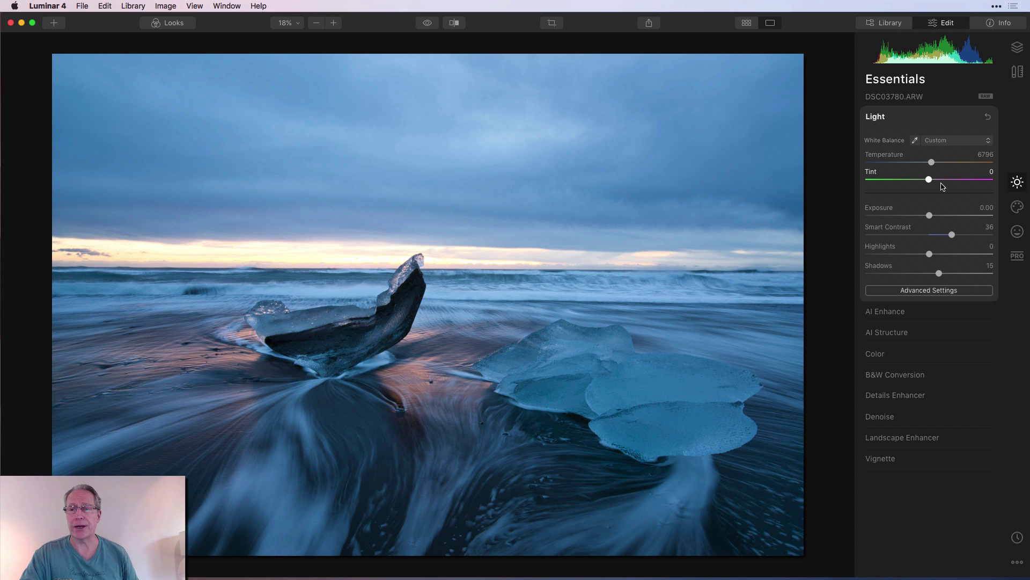
Compare the Light adjustments with the original photo several times and reveal the advanced Light settings
{"action": "left_click", "coordinate": [435, 25]}
{"action": "left_click", "coordinate": [428, 23]}
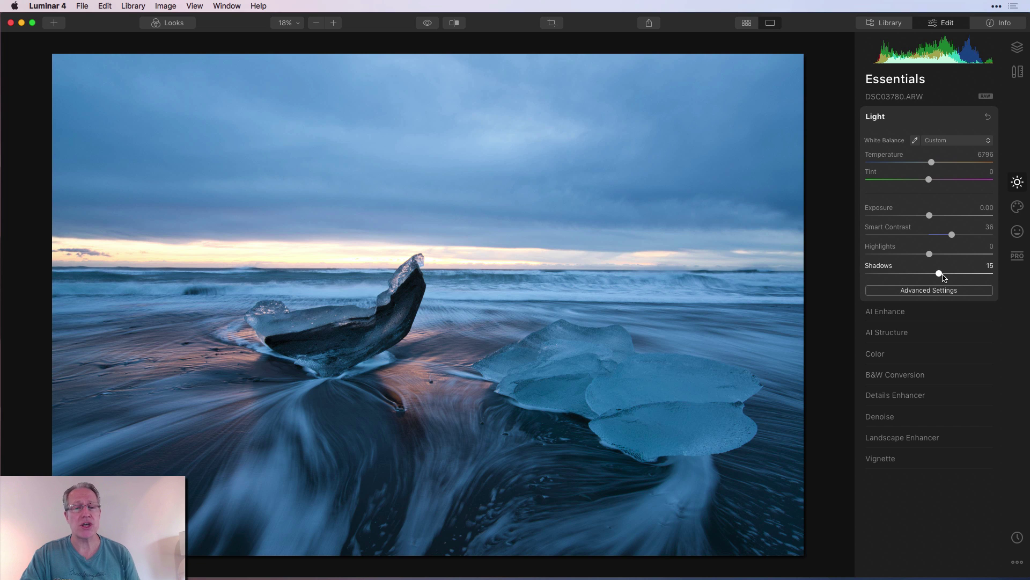
{"action": "left_click", "coordinate": [429, 24]}
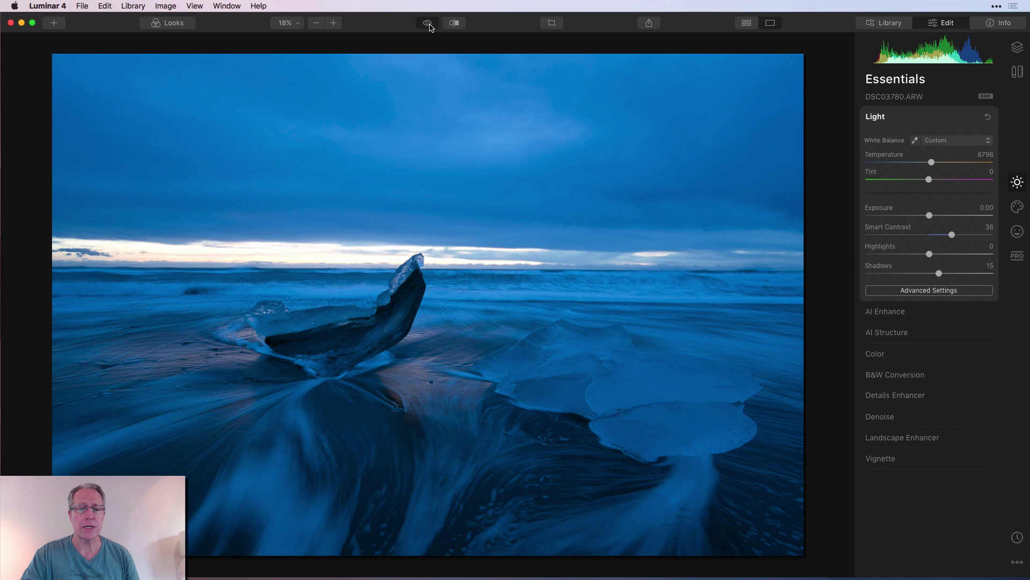
{"action": "left_click", "coordinate": [429, 24]}
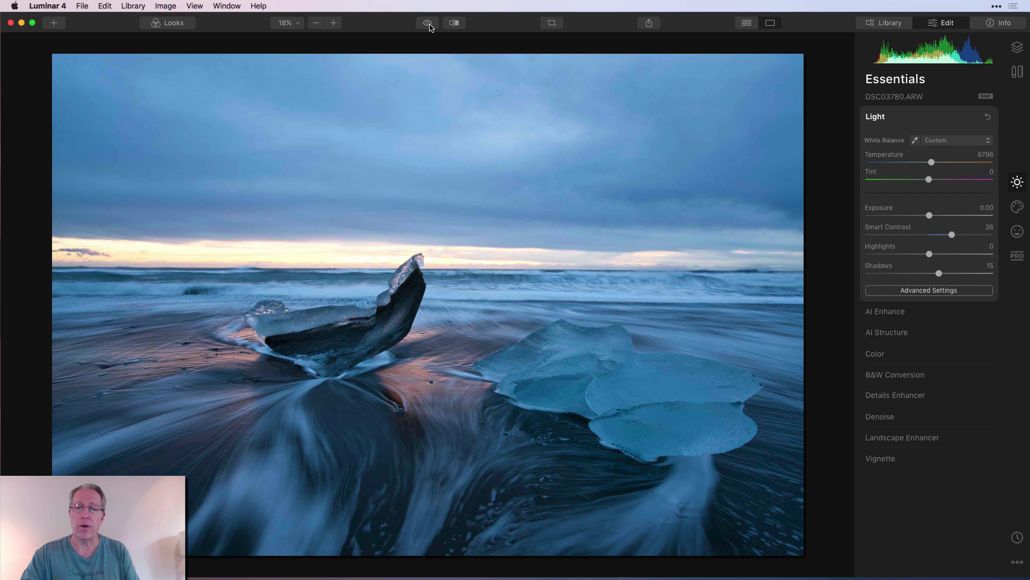
{"action": "left_click", "coordinate": [941, 293]}
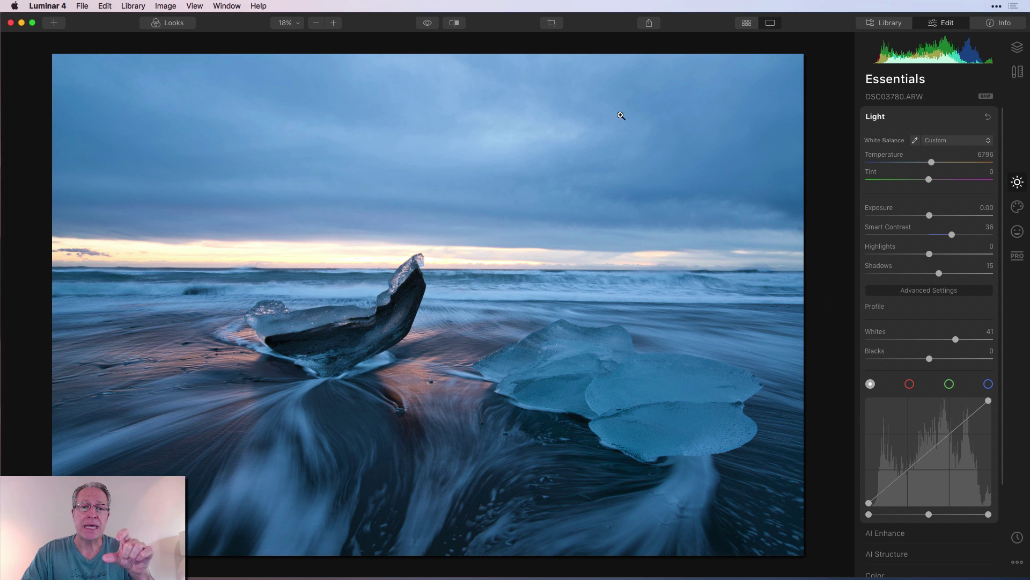
{"action": "left_click", "coordinate": [427, 23]}
{"action": "left_click", "coordinate": [428, 24]}
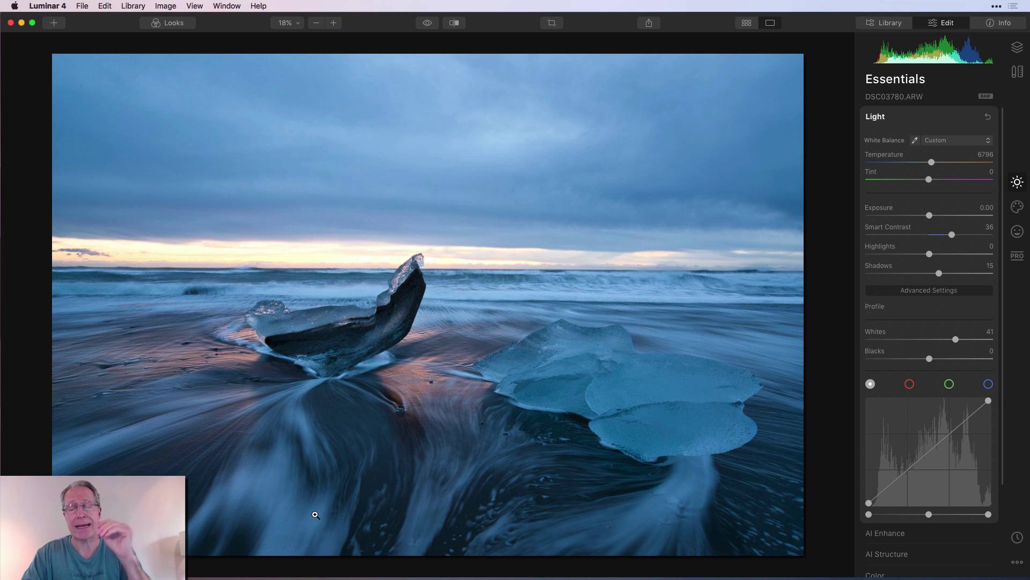
{"action": "left_click", "coordinate": [429, 24]}
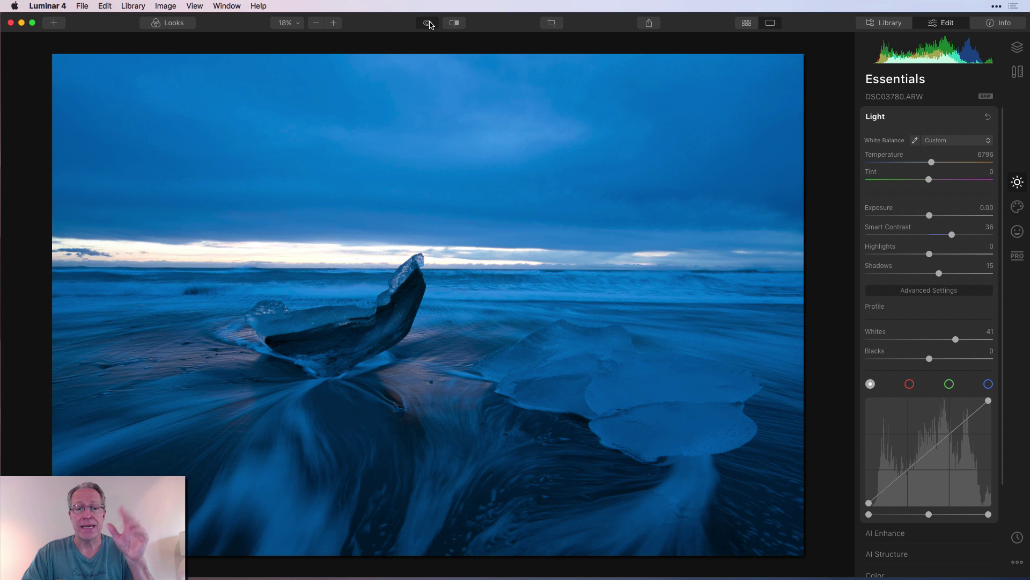
{"action": "left_click", "coordinate": [430, 24]}
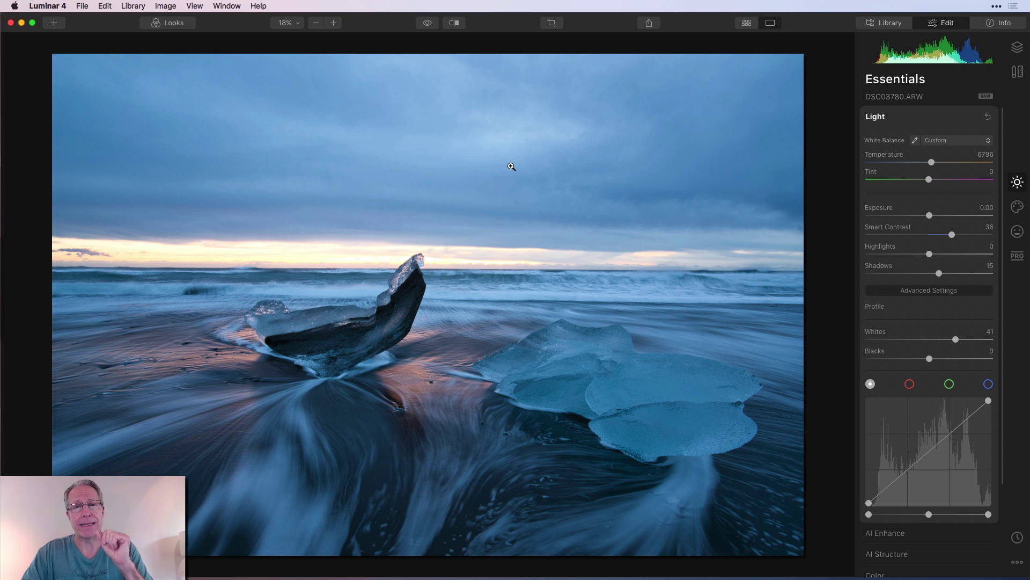
Enable the AI Enhance adjustment and compare the photo with and without it
{"action": "left_click", "coordinate": [932, 120]}
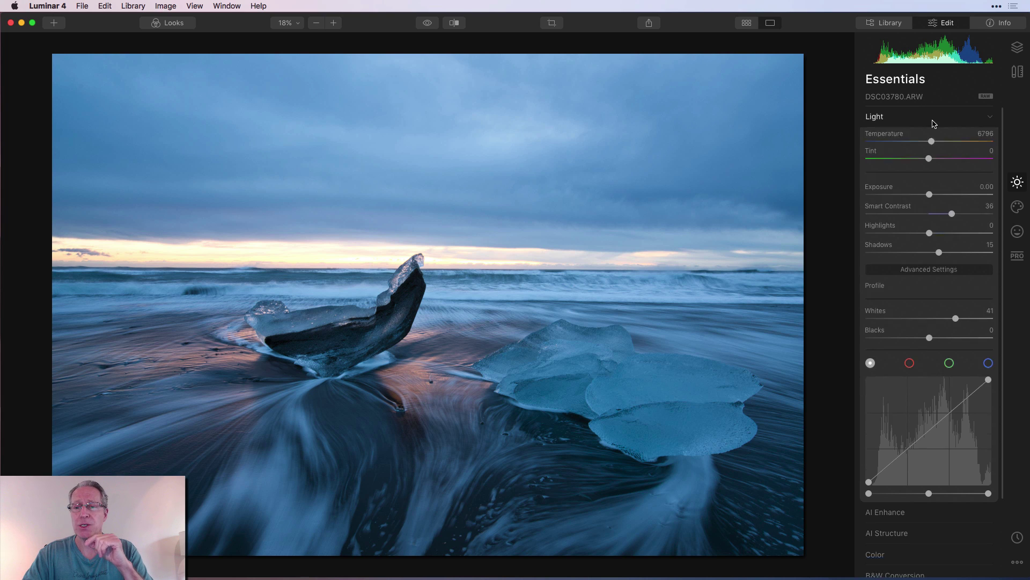
{"action": "left_click", "coordinate": [924, 141]}
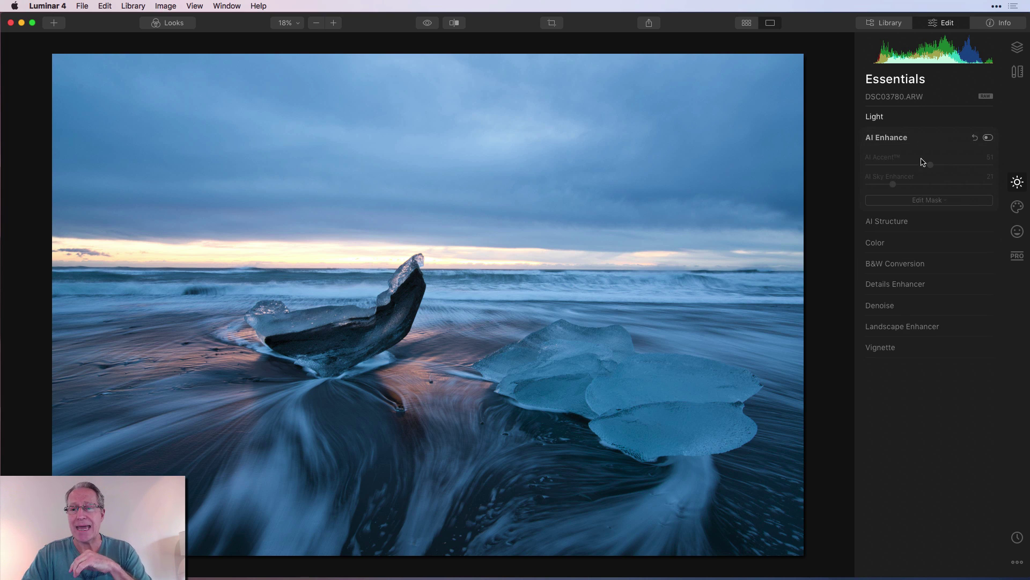
{"action": "left_click", "coordinate": [988, 137]}
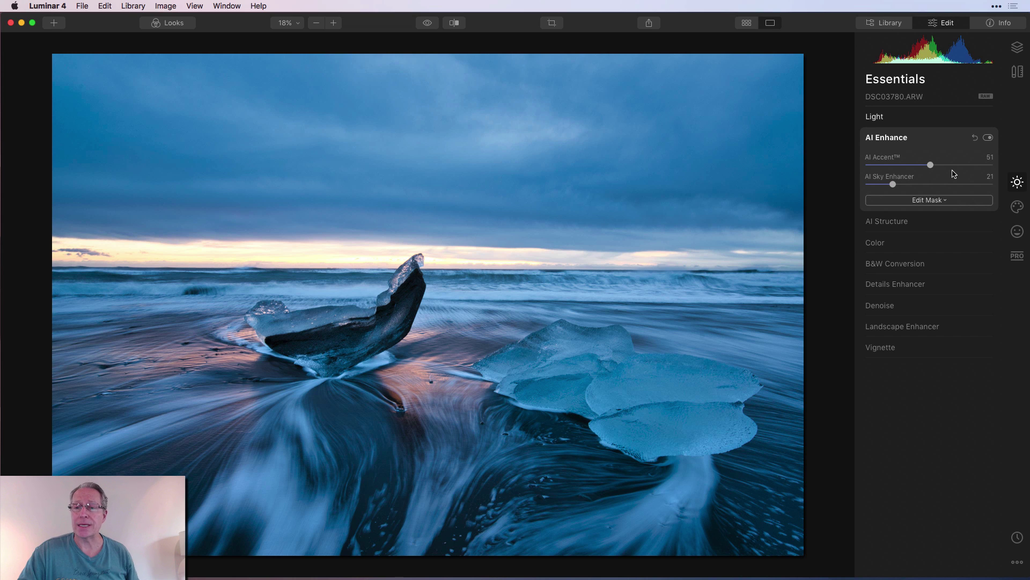
{"action": "left_click", "coordinate": [988, 137]}
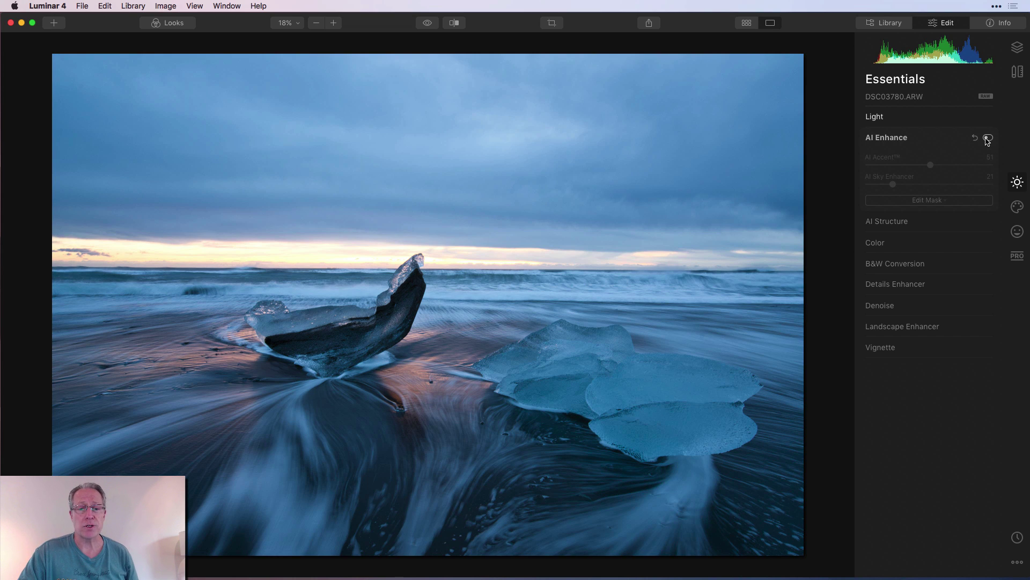
{"action": "left_click", "coordinate": [987, 137]}
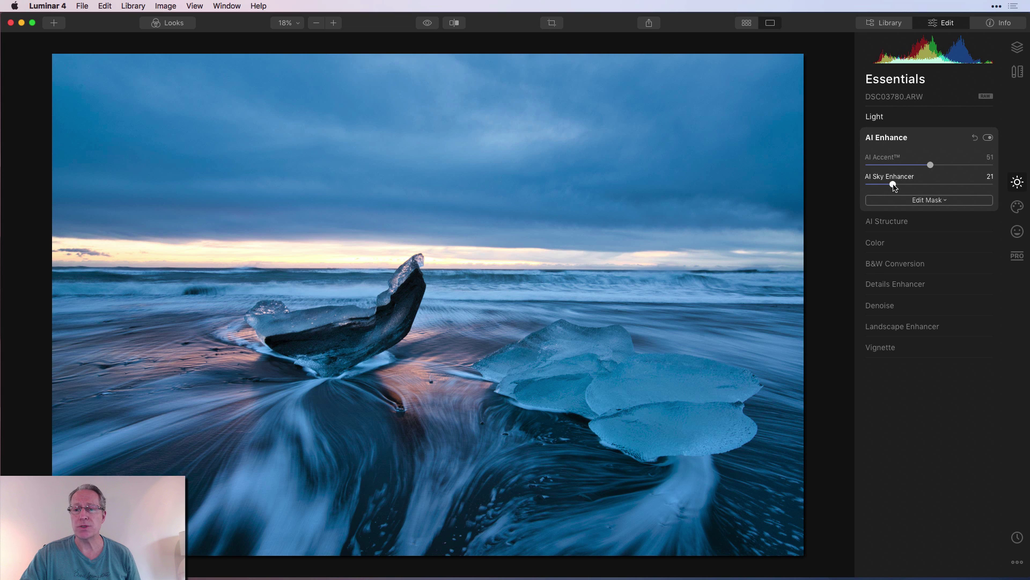
Test AI Sky Enhancer at 0, restore it to 21, and compare the photo with AI Enhance off and on
{"action": "left_click_drag", "start_coordinate": [893, 185], "coordinate": [855, 185]}
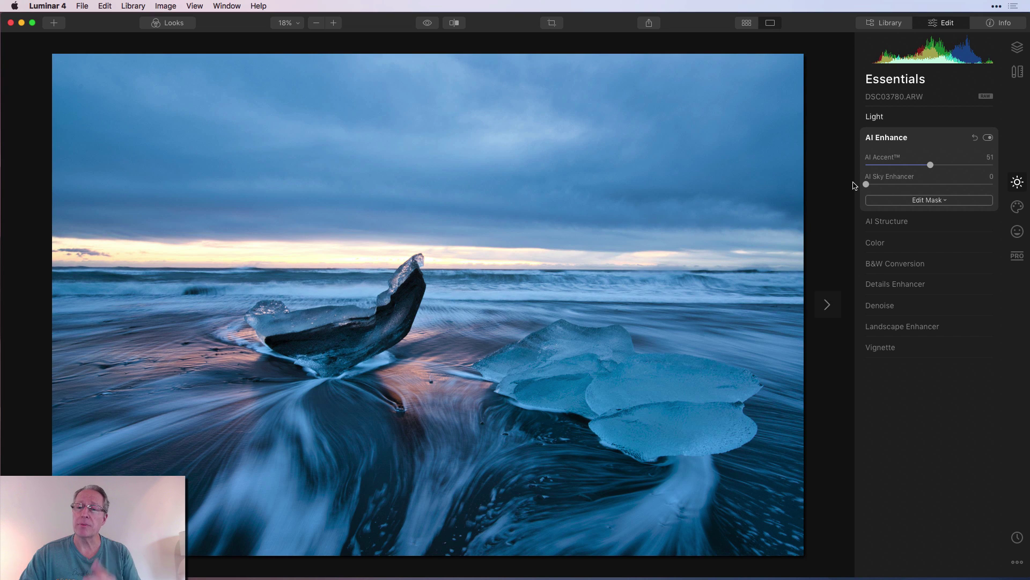
{"action": "left_click_drag", "start_coordinate": [868, 186], "coordinate": [895, 187]}
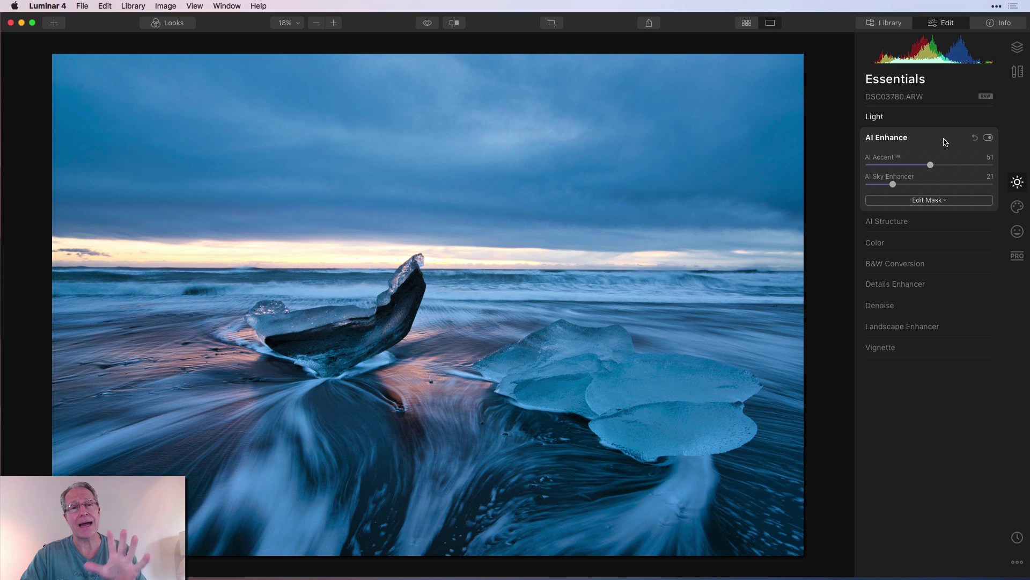
{"action": "left_click", "coordinate": [987, 138]}
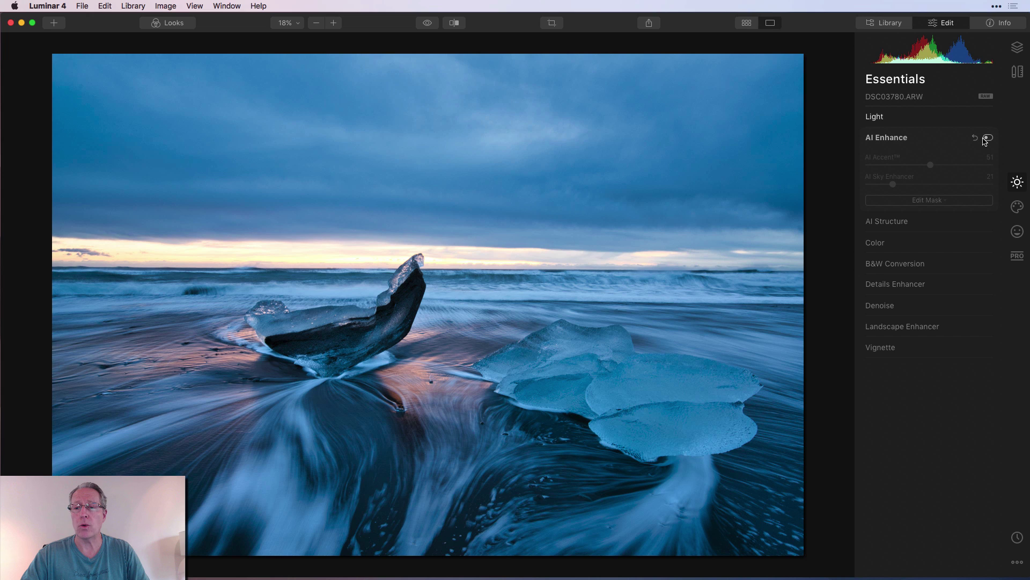
{"action": "left_click", "coordinate": [987, 139]}
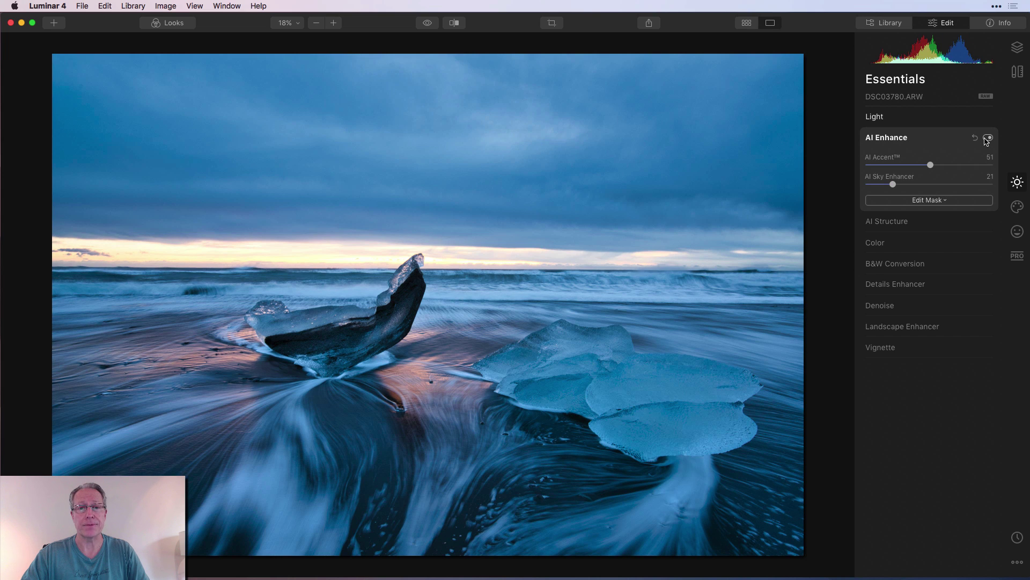
Close the AI Enhance settings and enable the AI Structure adjustment
{"action": "left_click", "coordinate": [927, 139]}
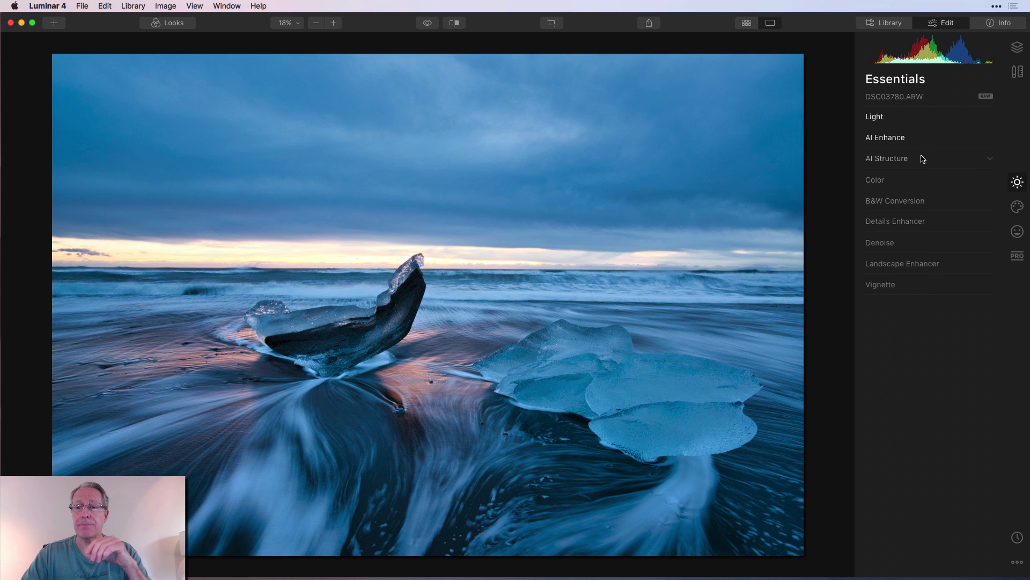
{"action": "left_click", "coordinate": [923, 158]}
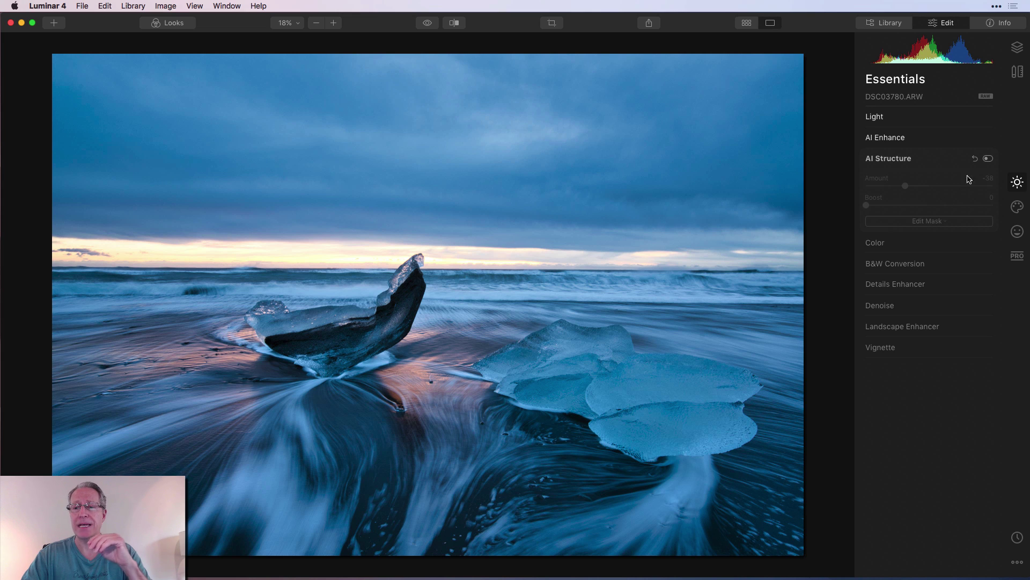
{"action": "left_click", "coordinate": [988, 159]}
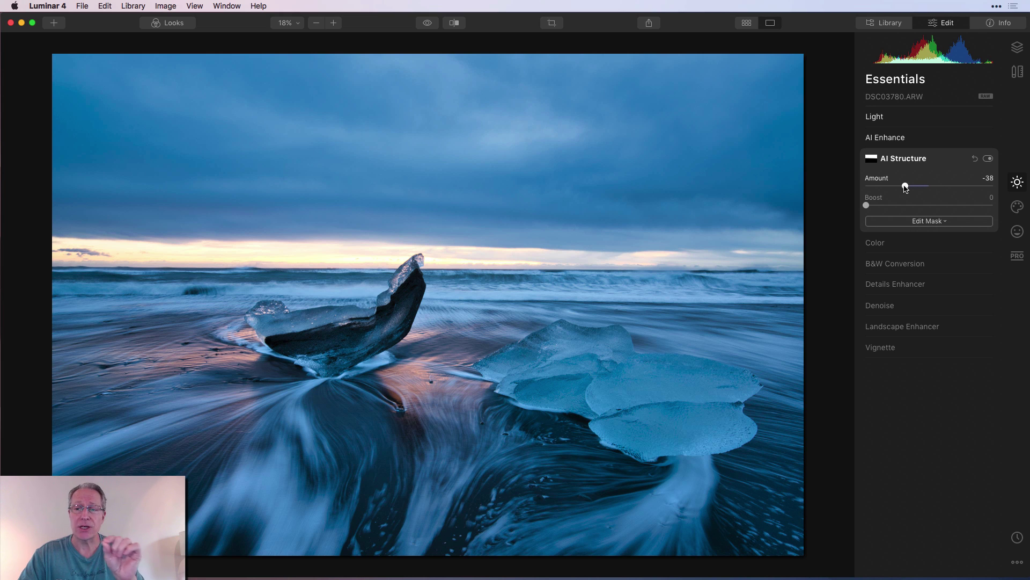
Inspect the AI Structure brush mask by showing and hiding its overlay, and close the mask editor and AI Structure settings
{"action": "left_click", "coordinate": [914, 221]}
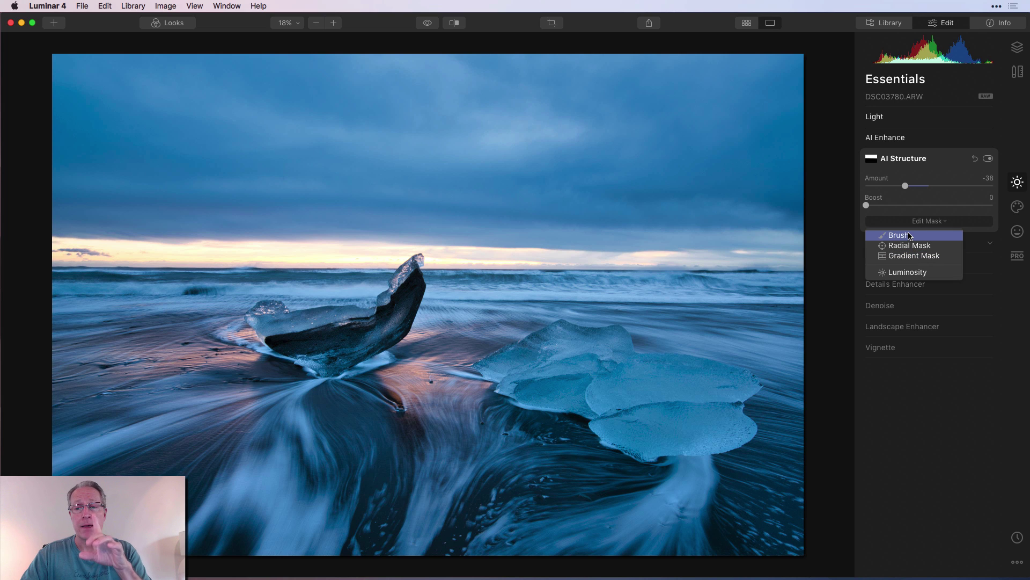
{"action": "left_click", "coordinate": [910, 236]}
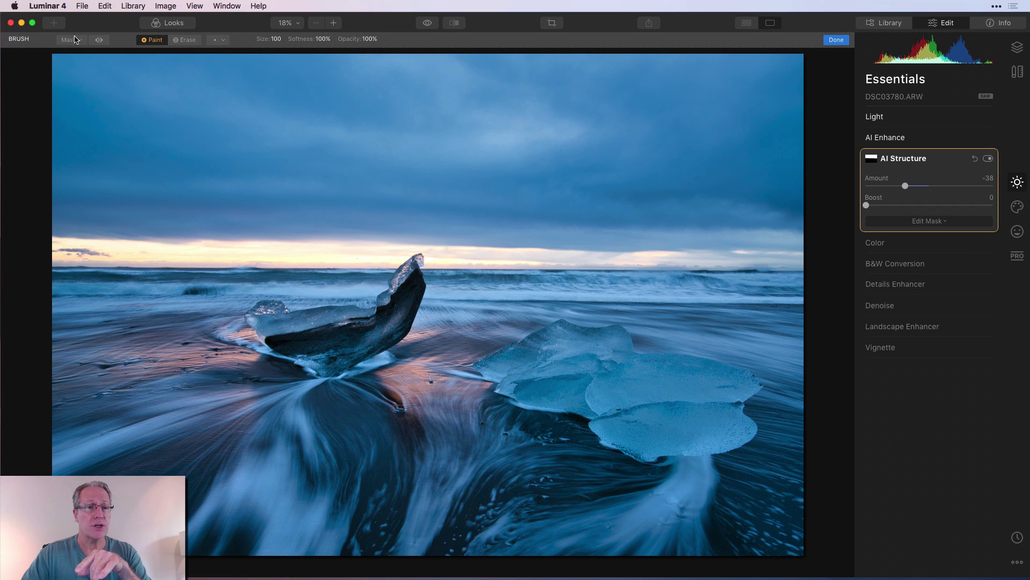
{"action": "left_click", "coordinate": [100, 41]}
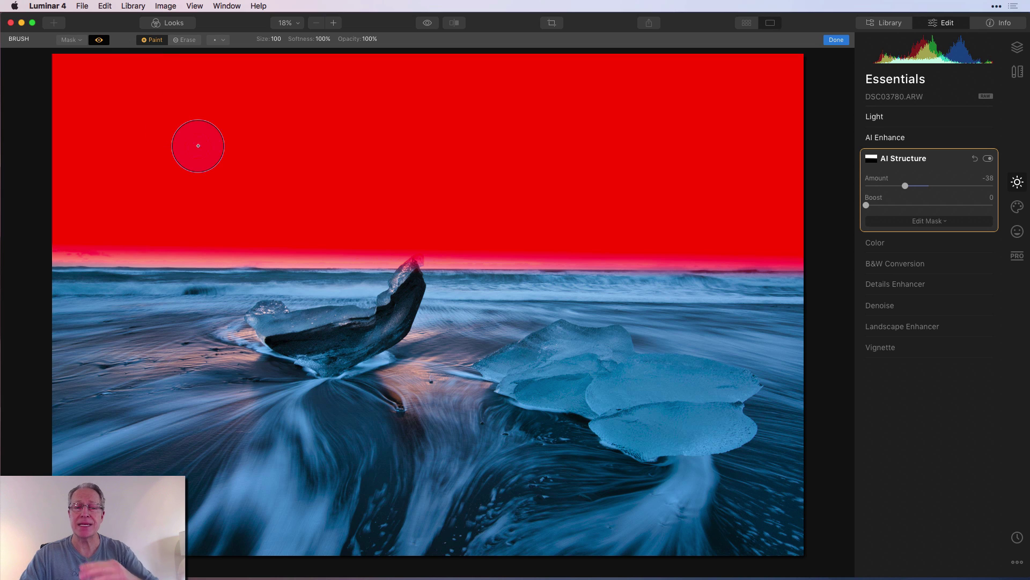
{"action": "left_click", "coordinate": [100, 40]}
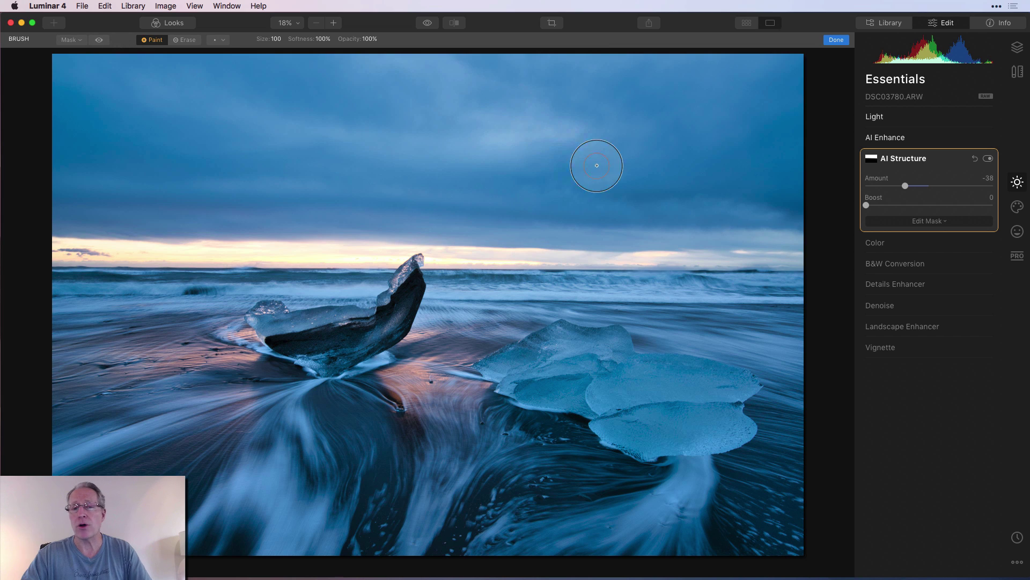
{"action": "left_click", "coordinate": [835, 39]}
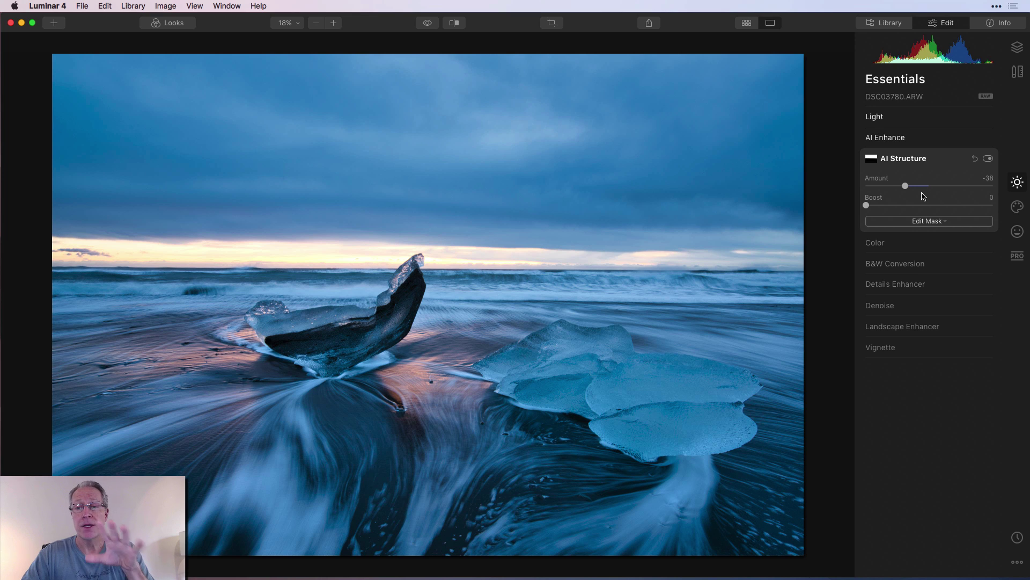
{"action": "left_click", "coordinate": [958, 159]}
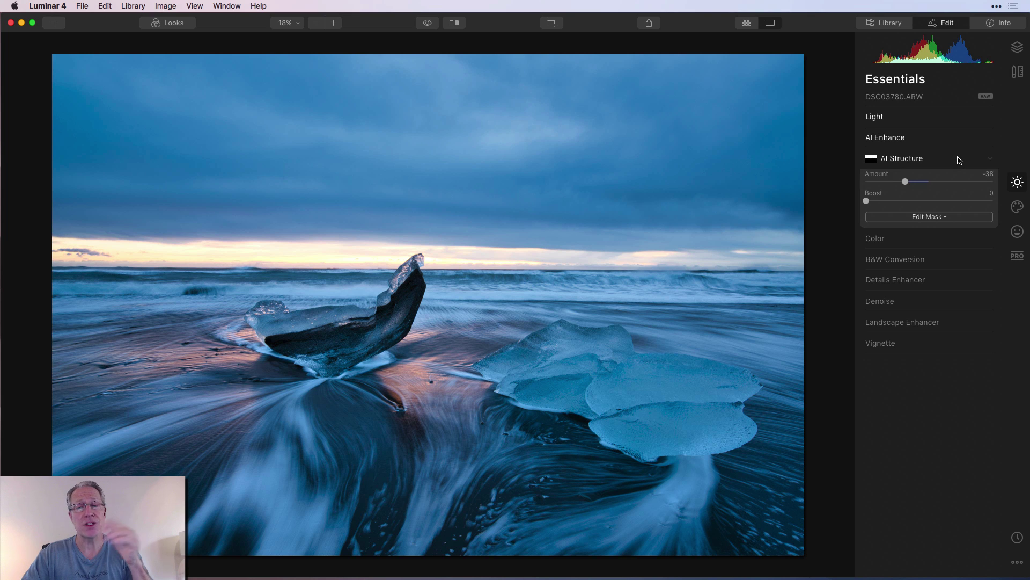
Enable the Color adjustment and review its advanced saturation settings for the red, orange, yellow and blue channels
{"action": "left_click", "coordinate": [918, 182]}
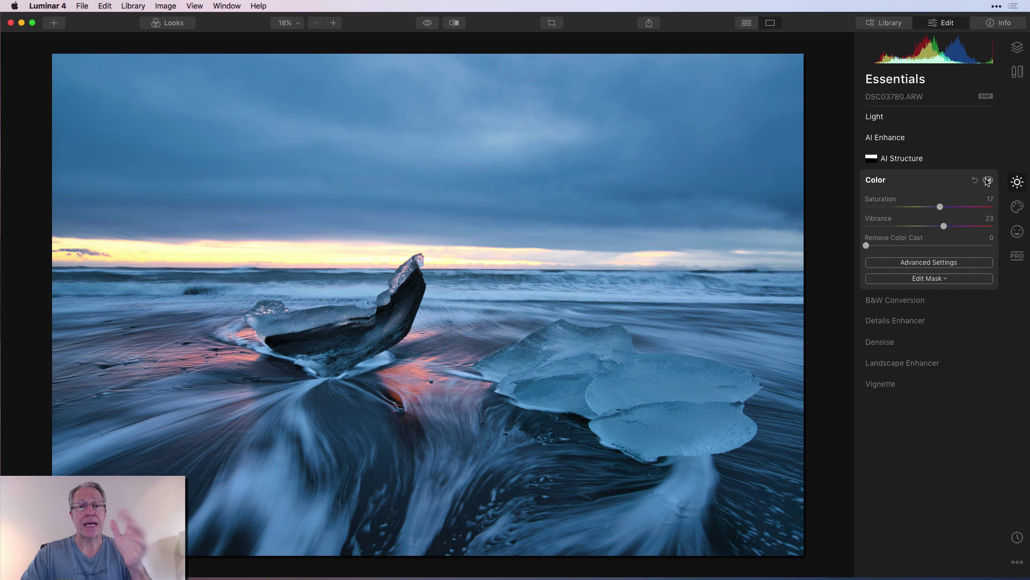
{"action": "left_click", "coordinate": [931, 265]}
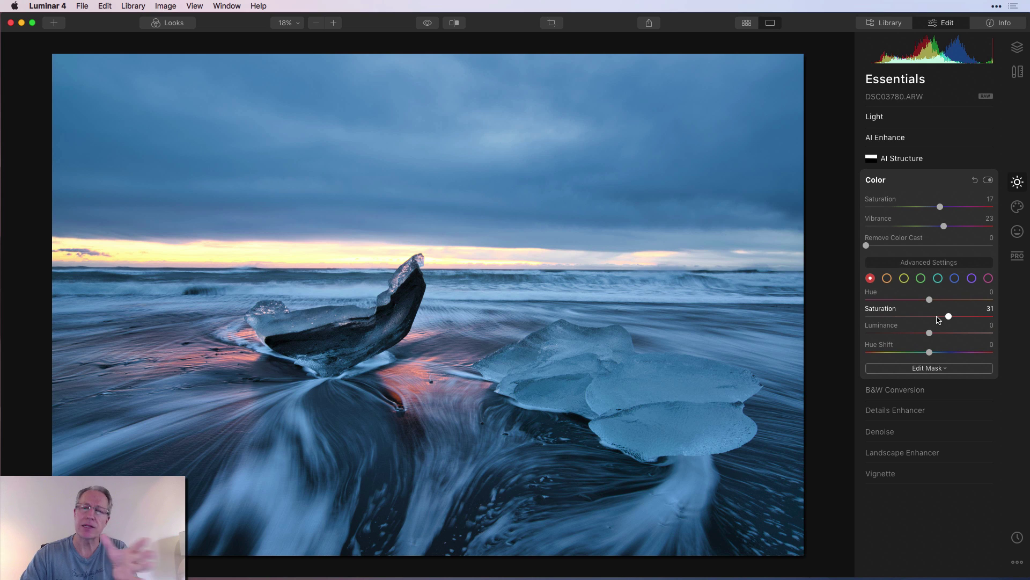
{"action": "left_click", "coordinate": [887, 279]}
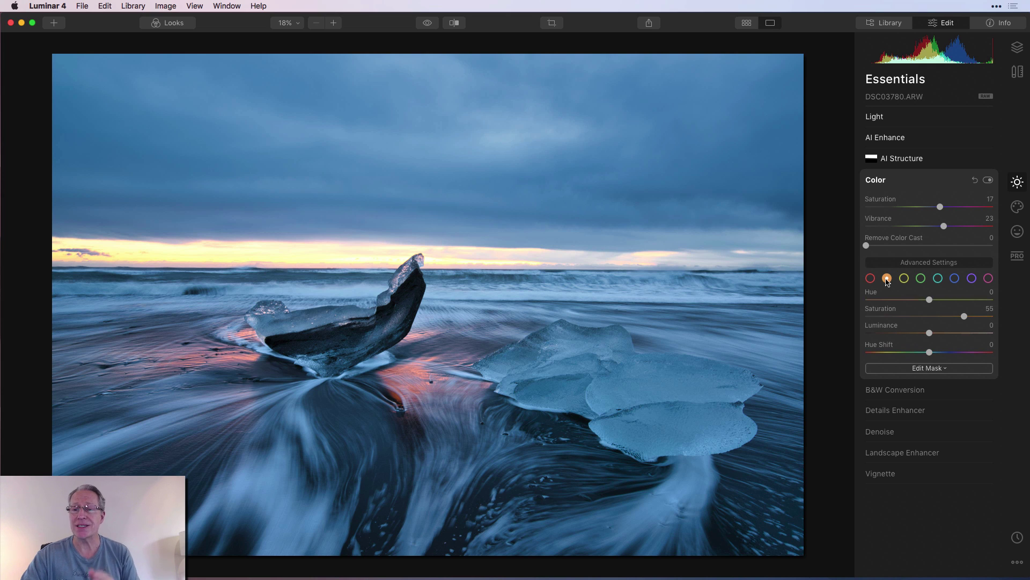
{"action": "left_click", "coordinate": [904, 279]}
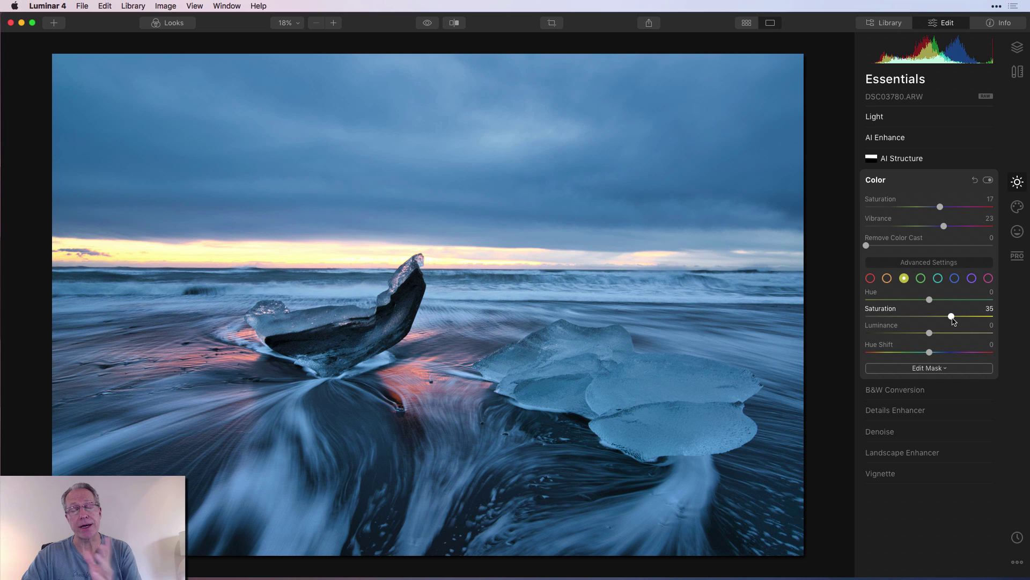
{"action": "left_click", "coordinate": [954, 278]}
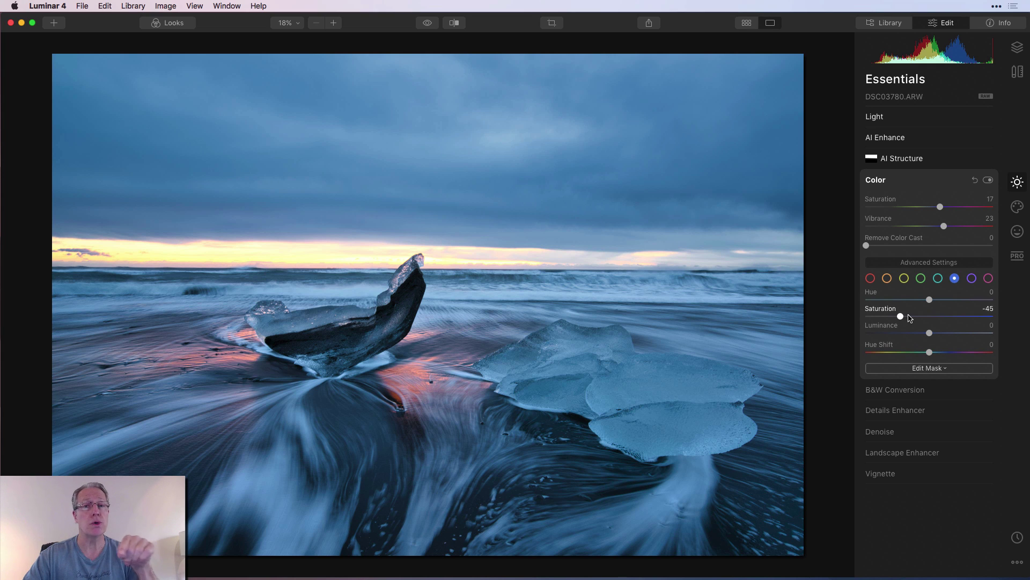
Compare the photo with the Color adjustment off and on, and close the Color settings
{"action": "left_click", "coordinate": [988, 180]}
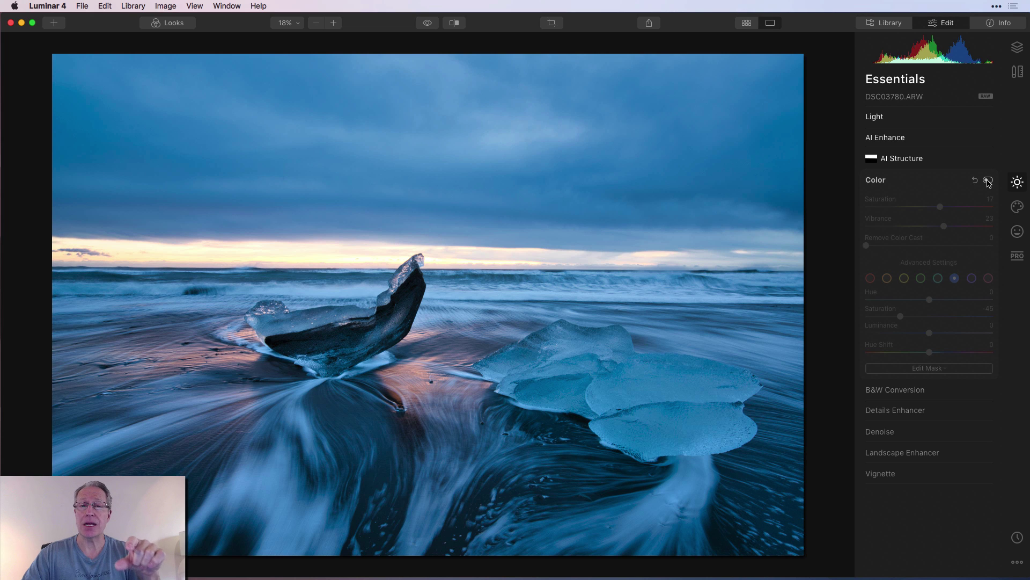
{"action": "left_click", "coordinate": [988, 180]}
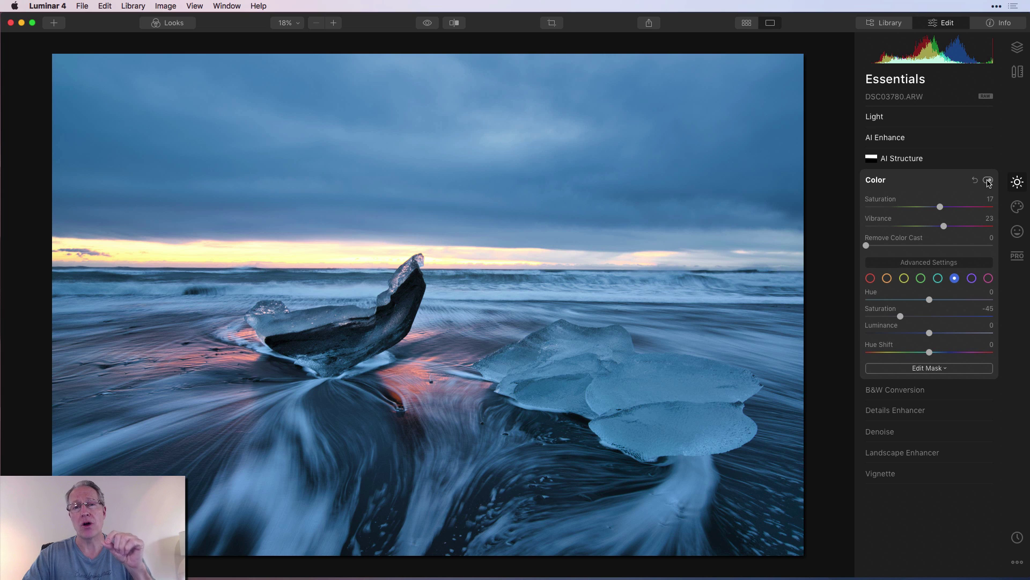
{"action": "left_click", "coordinate": [989, 183]}
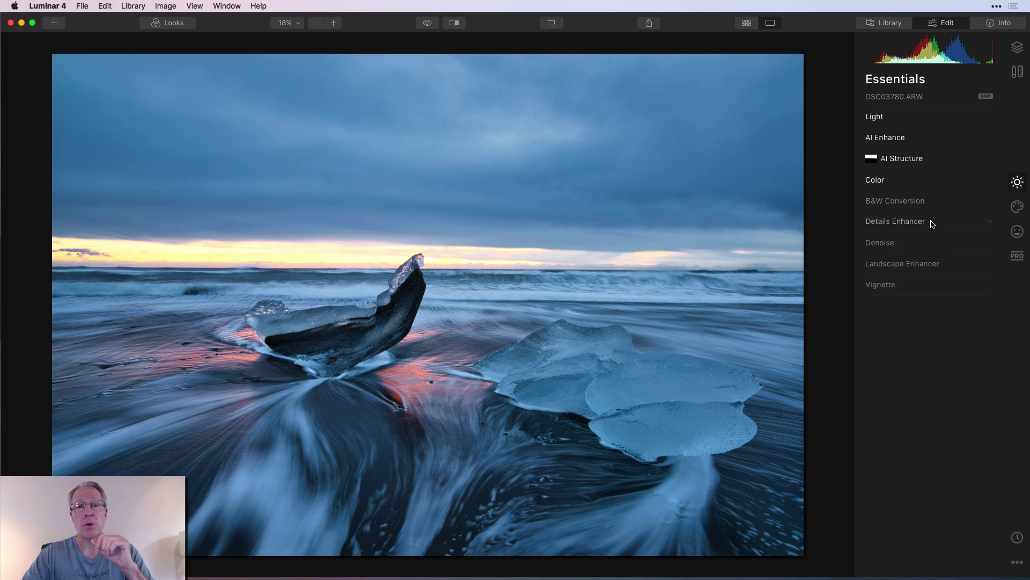
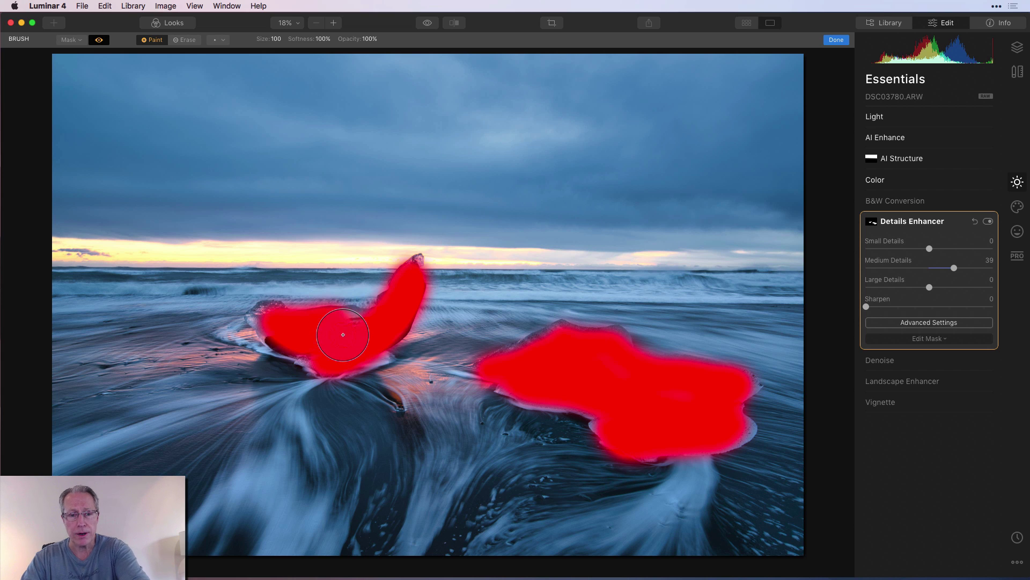
Reduce the Details Enhancer mask brush to size 40, fill in the remaining edge of the curved ice block, and finish the mask
{"action": "key", "text": "bracketleft"}
{"action": "key", "text": "bracketleft"}
{"action": "key", "text": "bracketleft"}
{"action": "key", "text": "bracketleft"}
{"action": "key", "text": "bracketleft"}
{"action": "key", "text": "bracketleft"}
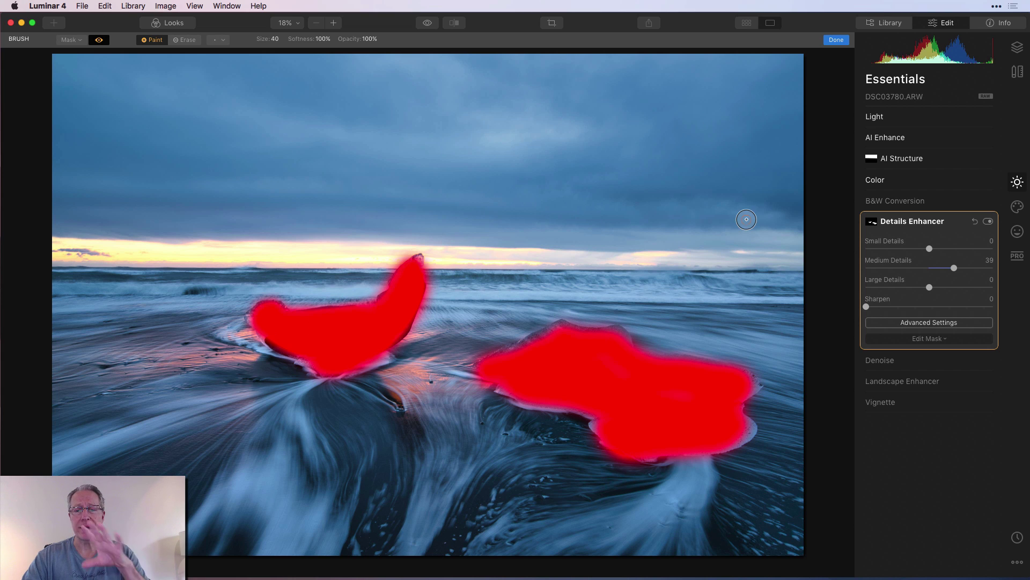
{"action": "left_click", "coordinate": [832, 42]}
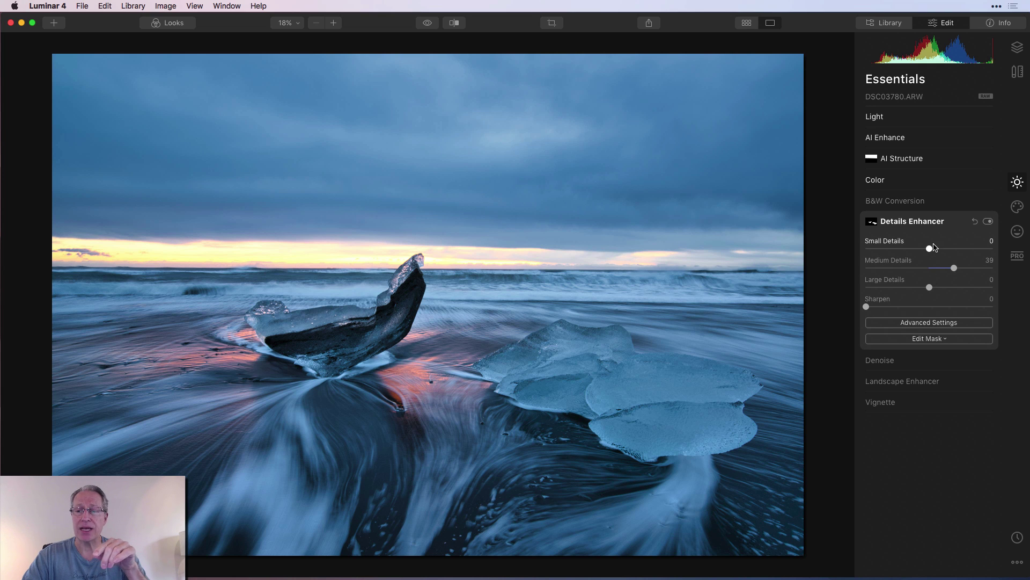
Set Small Details to 44 and Large Details to 29, and compare the ice at 50% zoom with Details Enhancer off and on
{"action": "left_click_drag", "start_coordinate": [930, 248], "coordinate": [959, 251]}
{"action": "left_click_drag", "start_coordinate": [930, 287], "coordinate": [948, 287]}
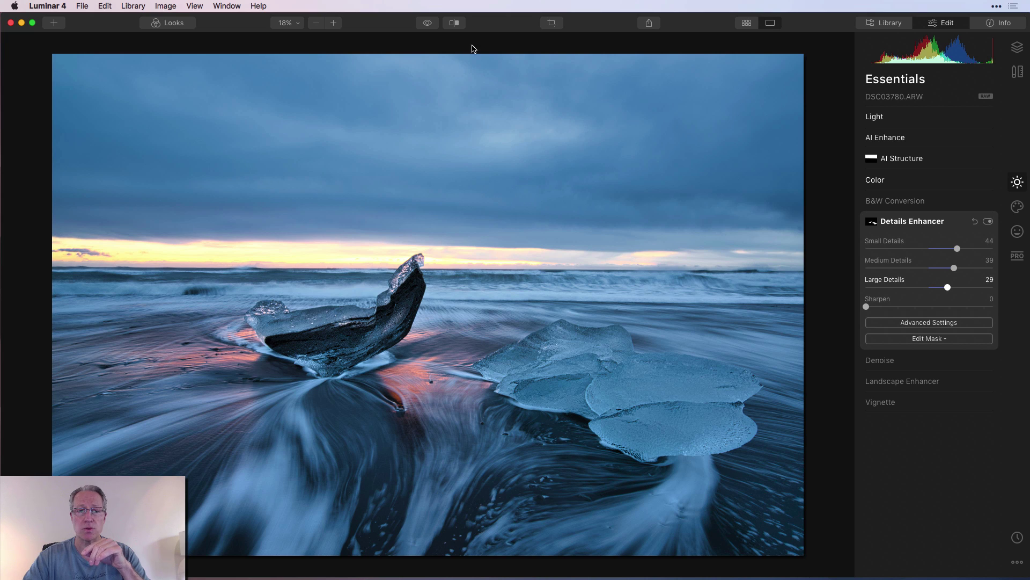
{"action": "left_click", "coordinate": [334, 23]}
{"action": "left_click", "coordinate": [334, 23]}
{"action": "scroll", "coordinate": [458, 228], "scroll_direction": "down", "scroll_amount": 5}
{"action": "scroll", "coordinate": [458, 228], "scroll_direction": "right", "scroll_amount": 3}
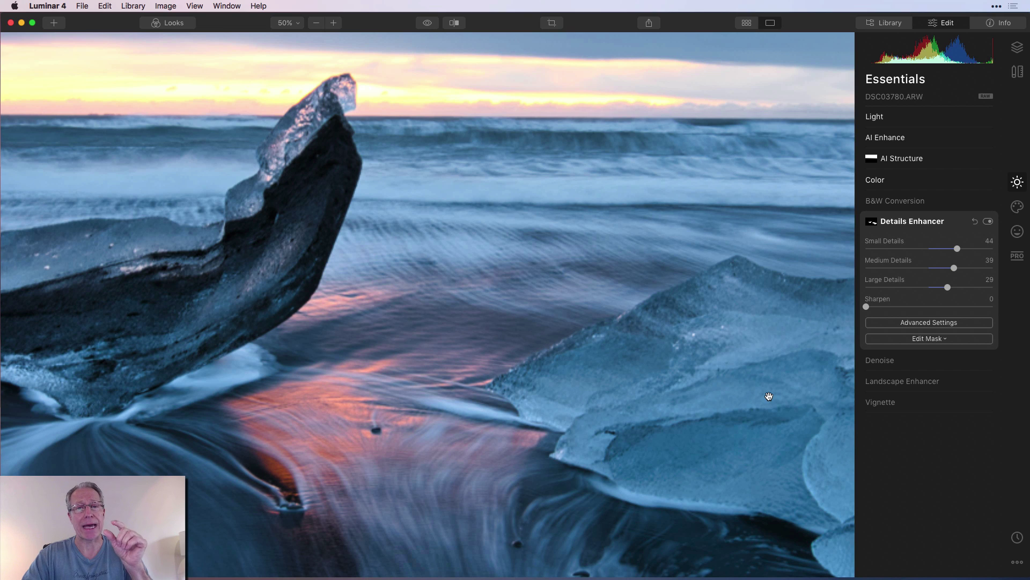
{"action": "left_click", "coordinate": [988, 222]}
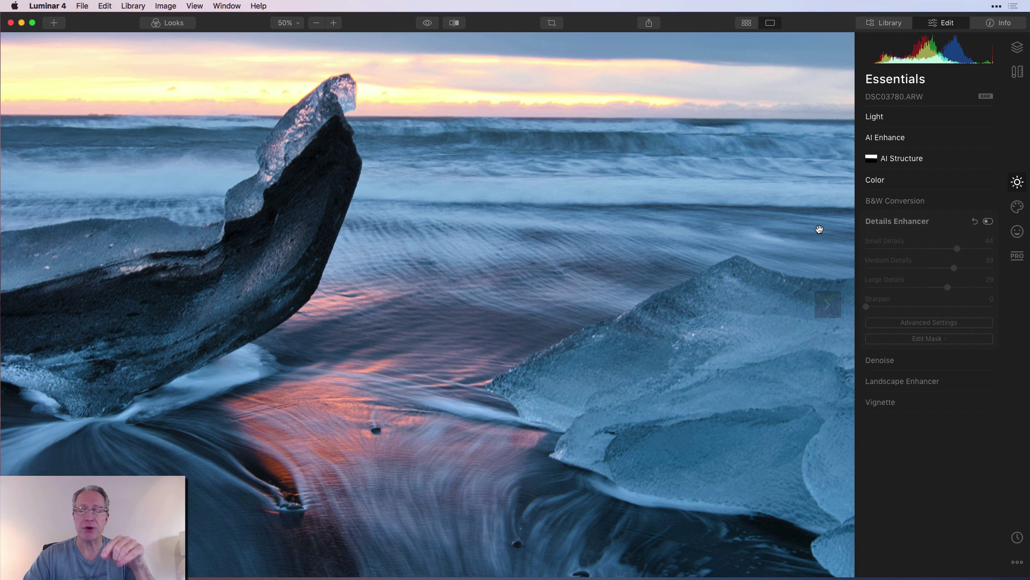
{"action": "left_click", "coordinate": [988, 222]}
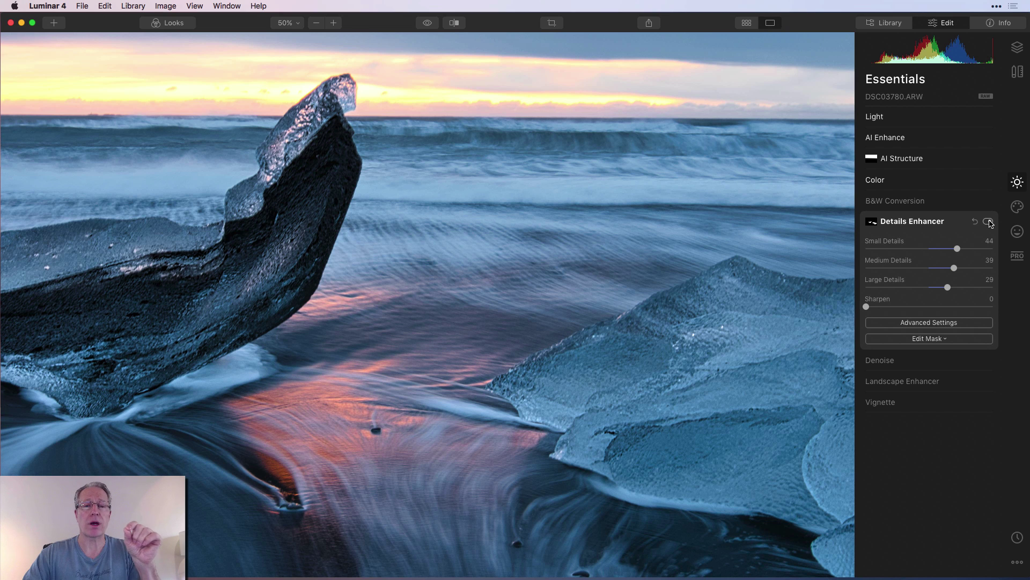
Fit the photo to the screen and set Small Details to 34, Medium Details to 33 and Large Details to 26
{"action": "left_click", "coordinate": [288, 23]}
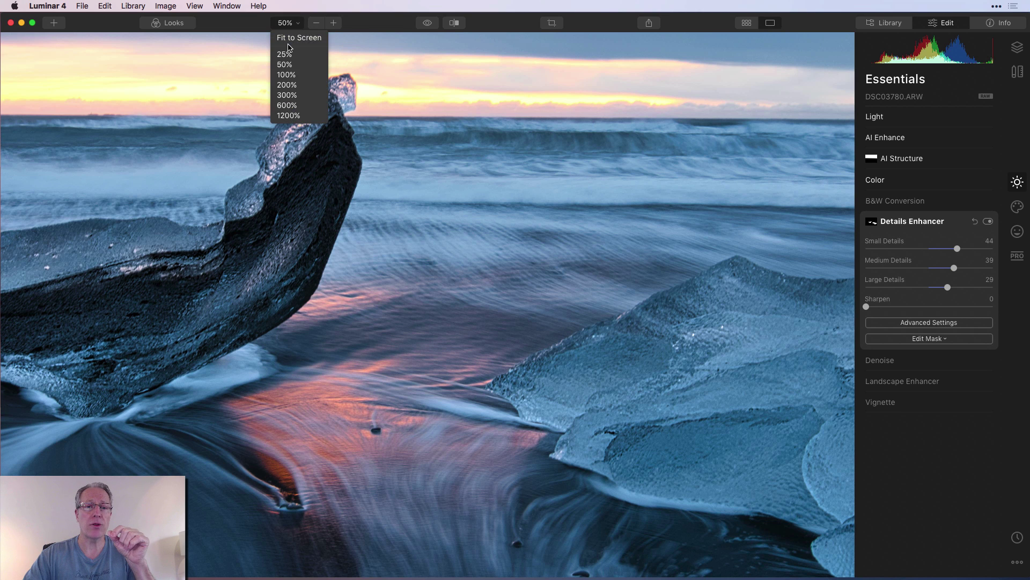
{"action": "left_click", "coordinate": [288, 42]}
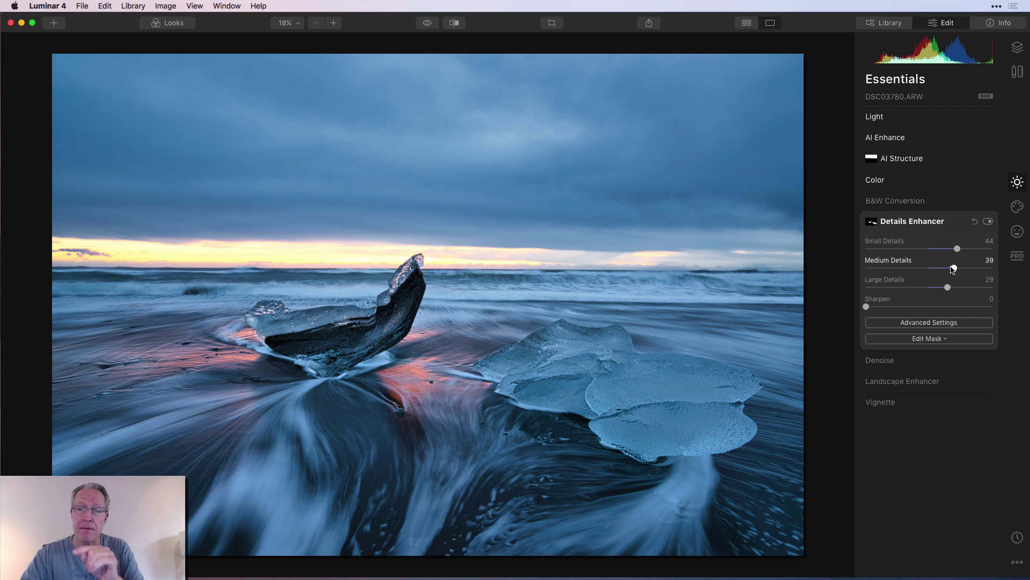
{"action": "left_click_drag", "start_coordinate": [953, 269], "coordinate": [950, 249]}
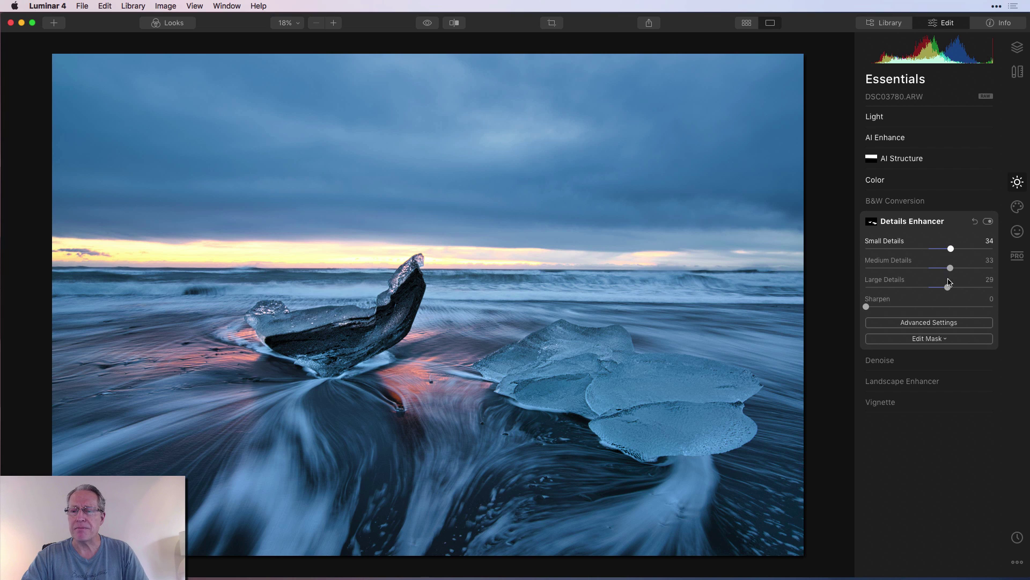
{"action": "left_click_drag", "start_coordinate": [947, 288], "coordinate": [945, 287]}
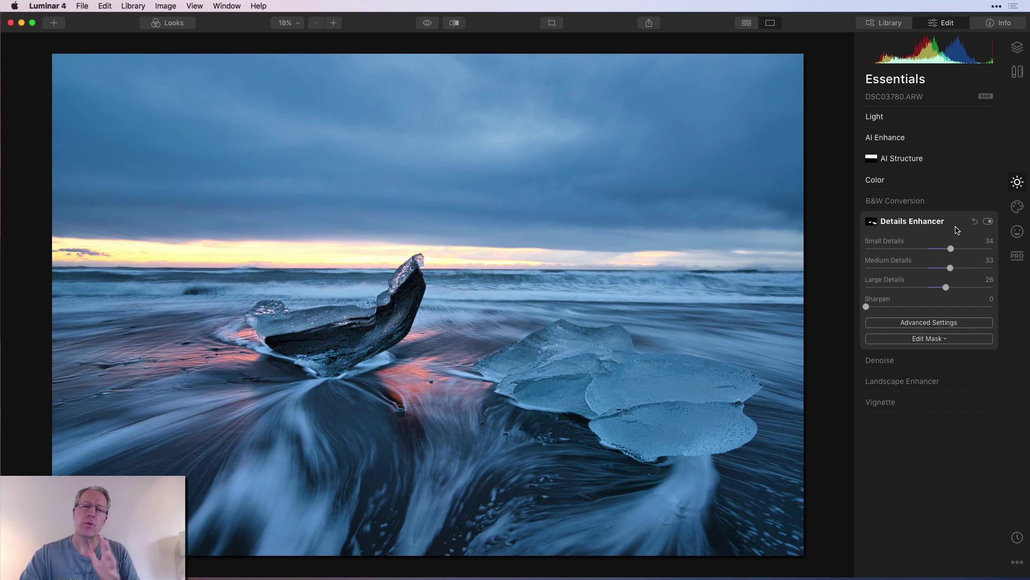
Enable the Landscape Enhancer adjustment with its Golden Hour setting and compare the photo with it off and on
{"action": "left_click", "coordinate": [913, 382]}
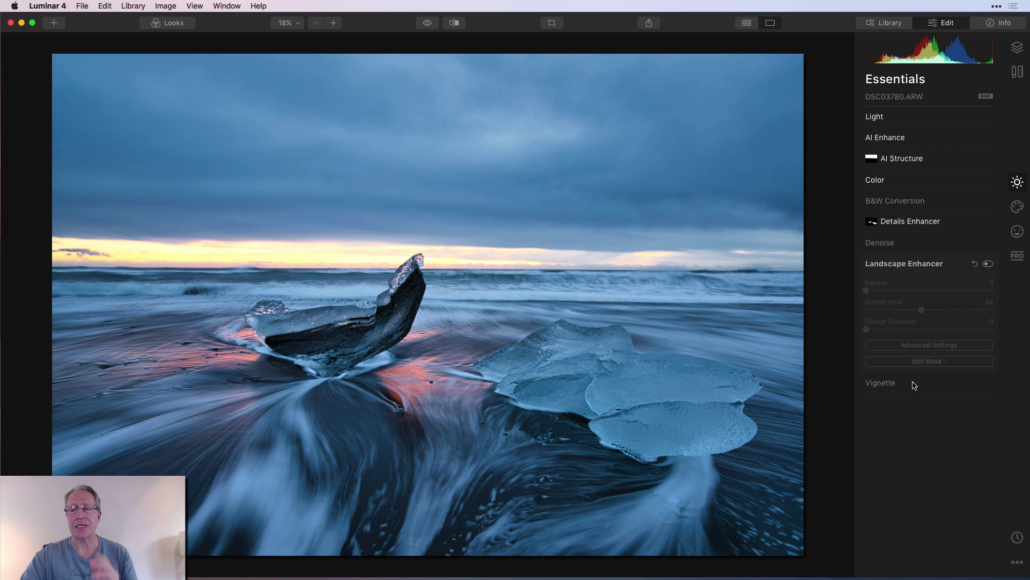
{"action": "left_click", "coordinate": [991, 266]}
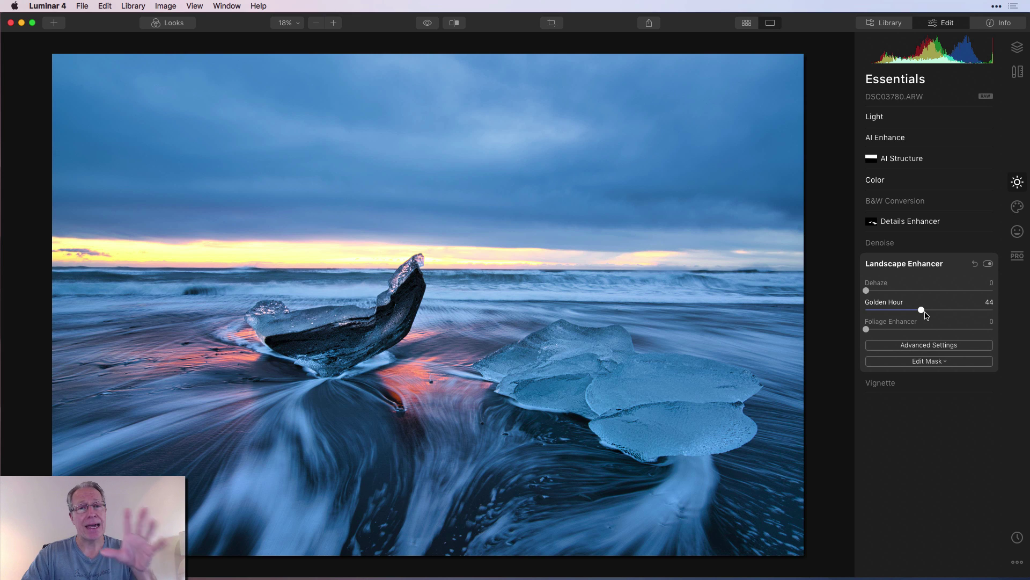
{"action": "left_click", "coordinate": [987, 264]}
{"action": "left_click", "coordinate": [987, 264]}
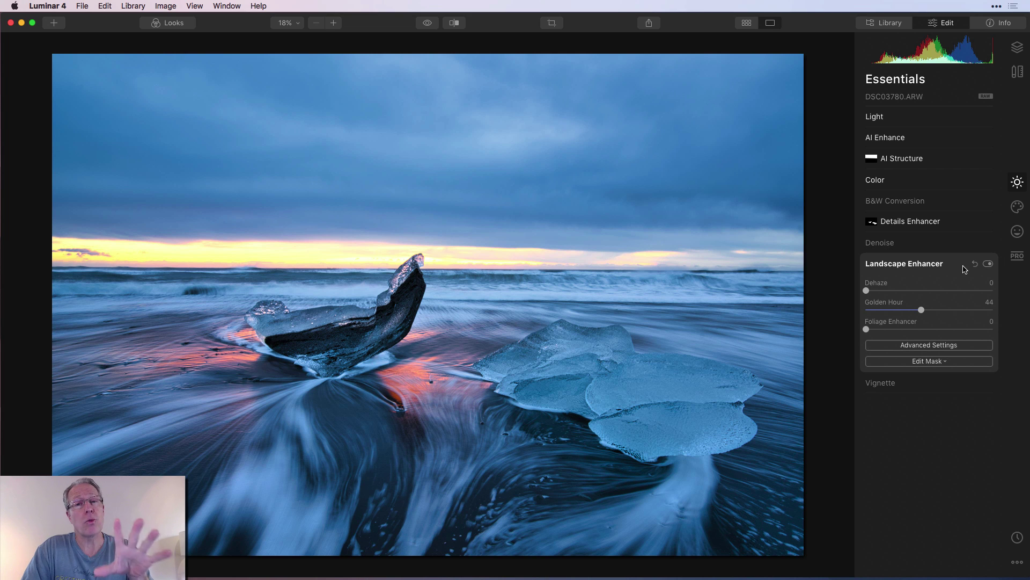
Select and enable Adjustment Layer 1, and show its Essentials adjustments
{"action": "left_click", "coordinate": [1019, 51]}
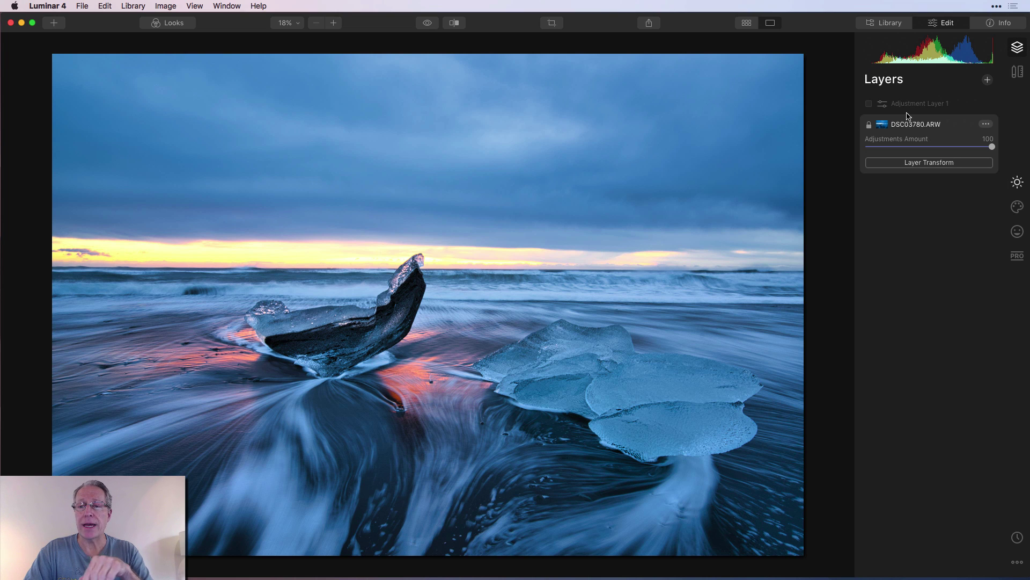
{"action": "left_click", "coordinate": [872, 108]}
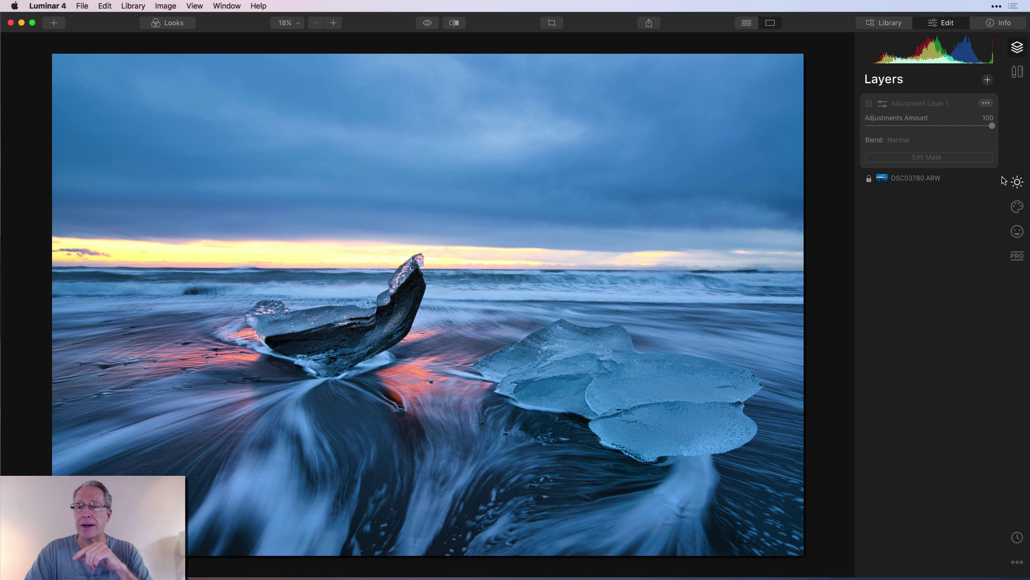
{"action": "left_click", "coordinate": [869, 103]}
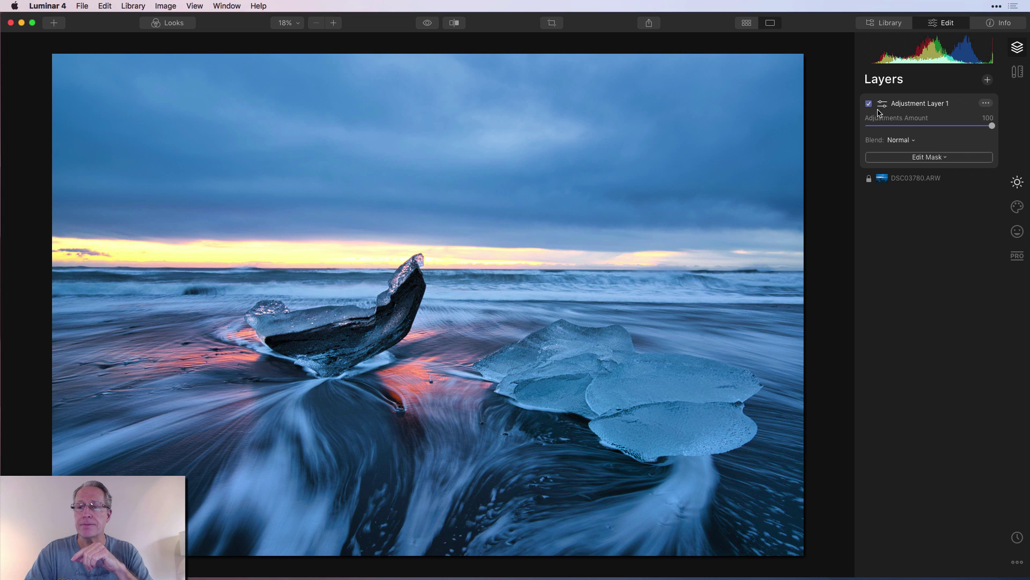
{"action": "left_click", "coordinate": [1018, 183]}
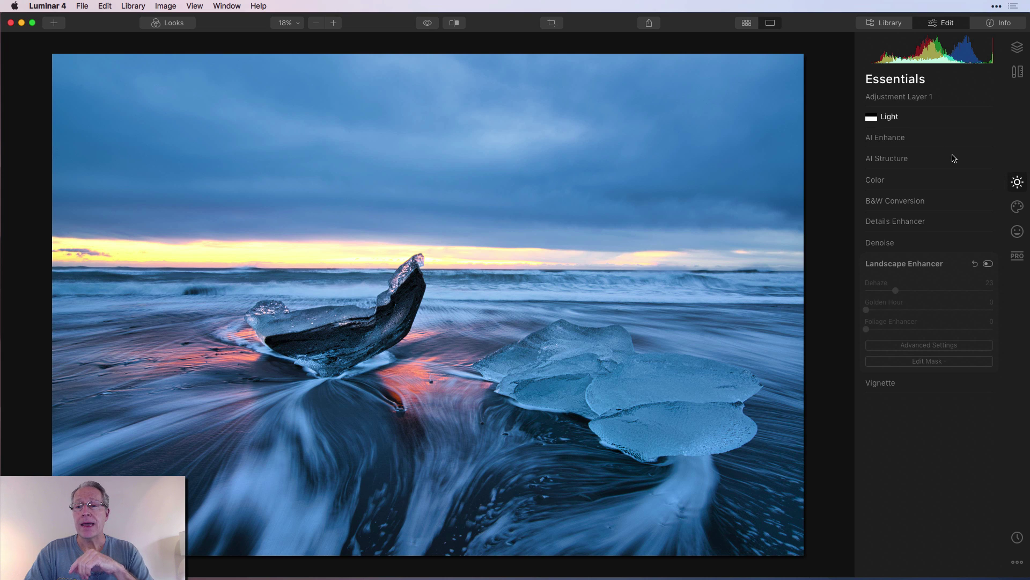
Inspect the adjustment layer's Light settings and brush mask, and close the mask editor and Light settings
{"action": "left_click", "coordinate": [927, 123]}
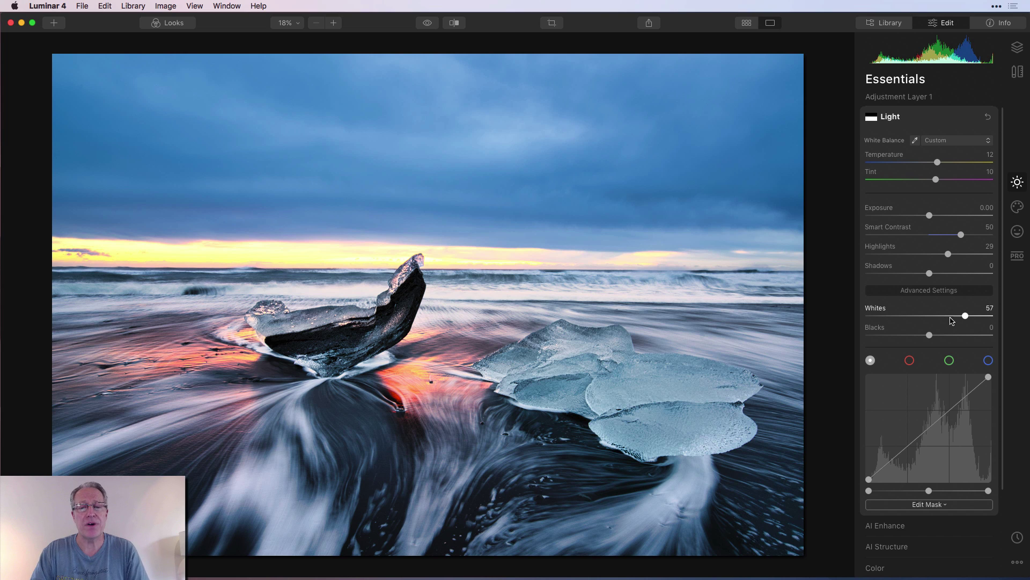
{"action": "left_click", "coordinate": [949, 506]}
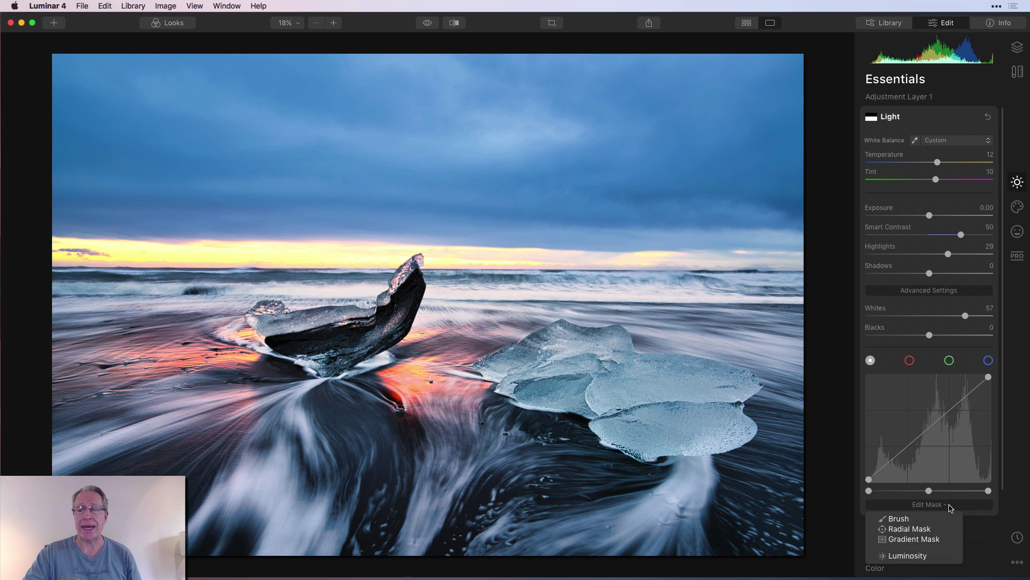
{"action": "left_click", "coordinate": [917, 520]}
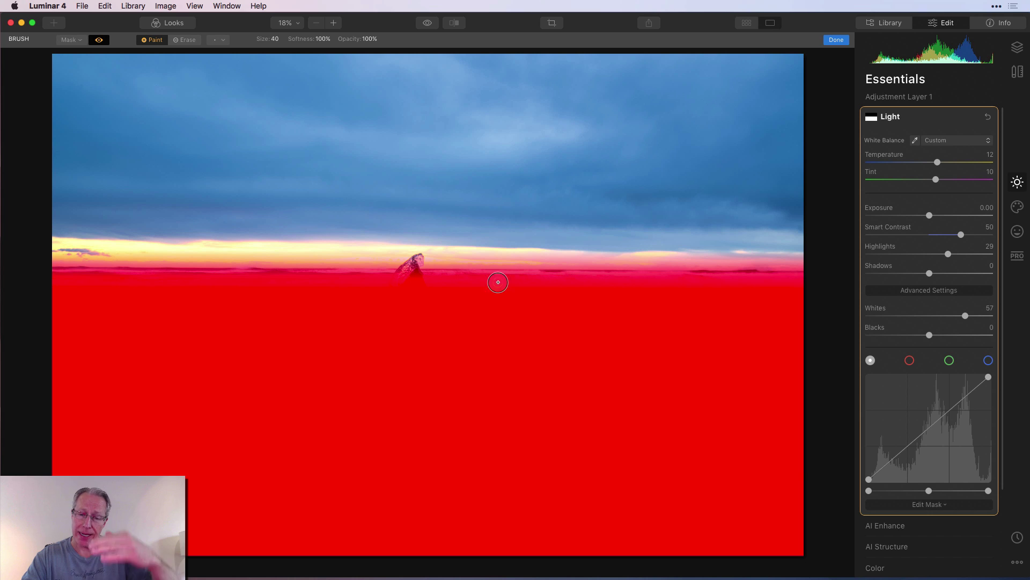
{"action": "left_click", "coordinate": [836, 40]}
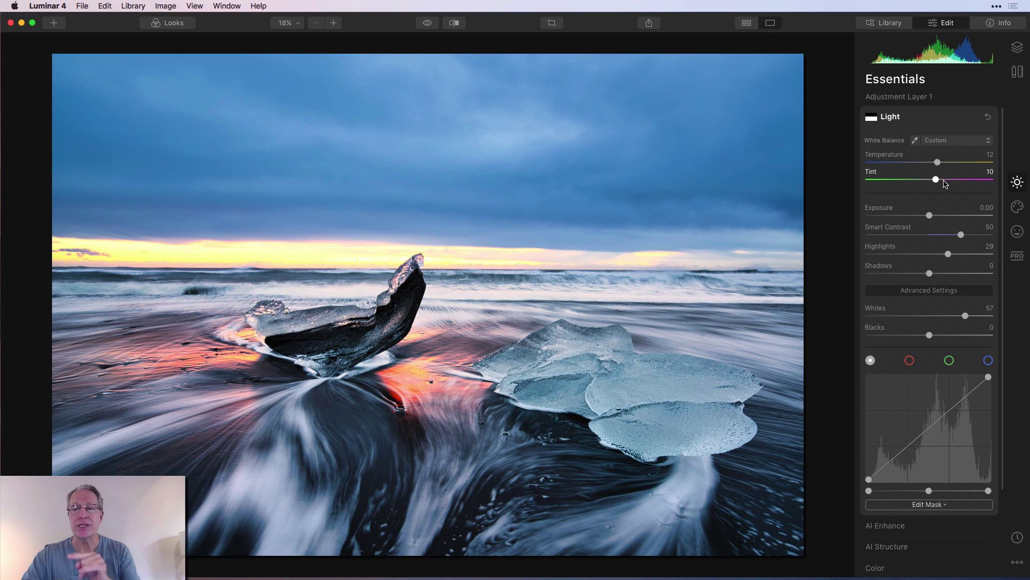
{"action": "left_click", "coordinate": [962, 117]}
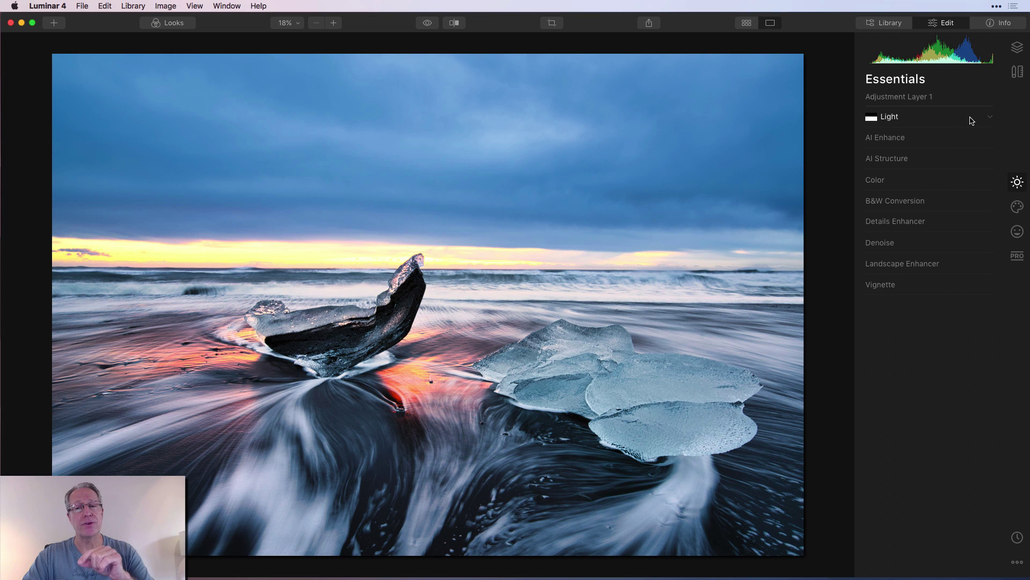
Compare the photo with Adjustment Layer 1 hidden and shown, leaving the layer enabled
{"action": "left_click", "coordinate": [1018, 47]}
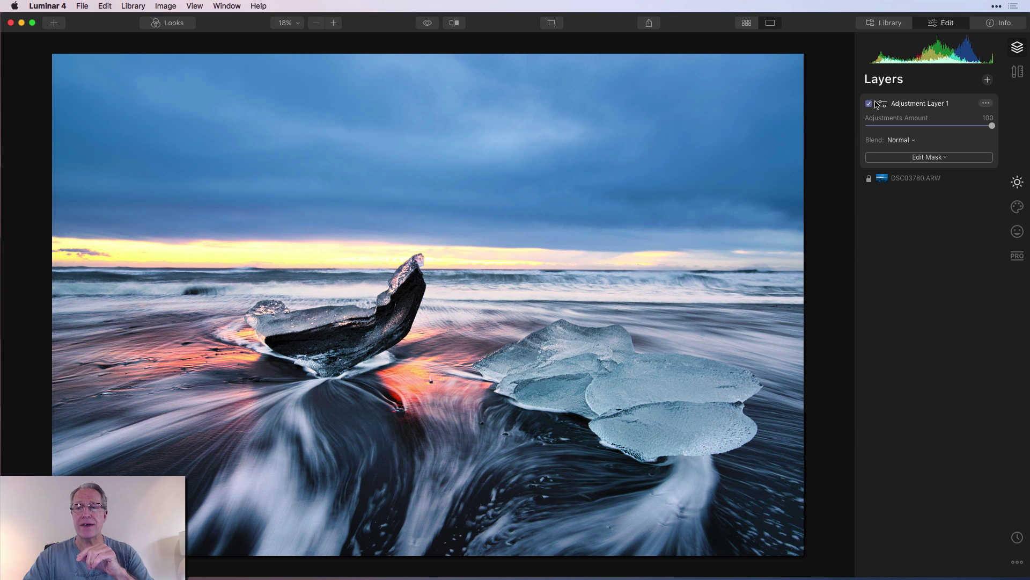
{"action": "left_click", "coordinate": [869, 104]}
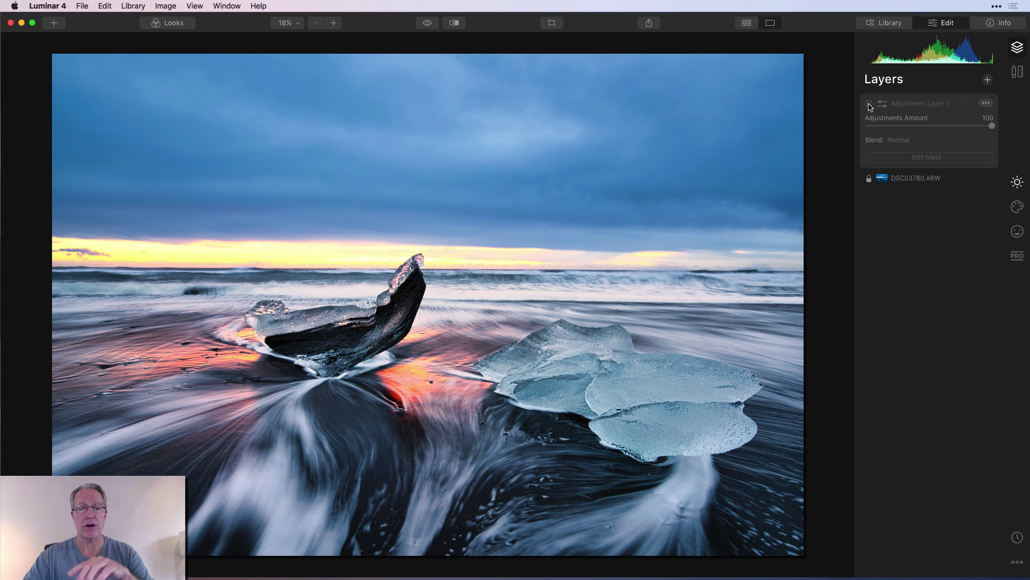
{"action": "left_click", "coordinate": [870, 105]}
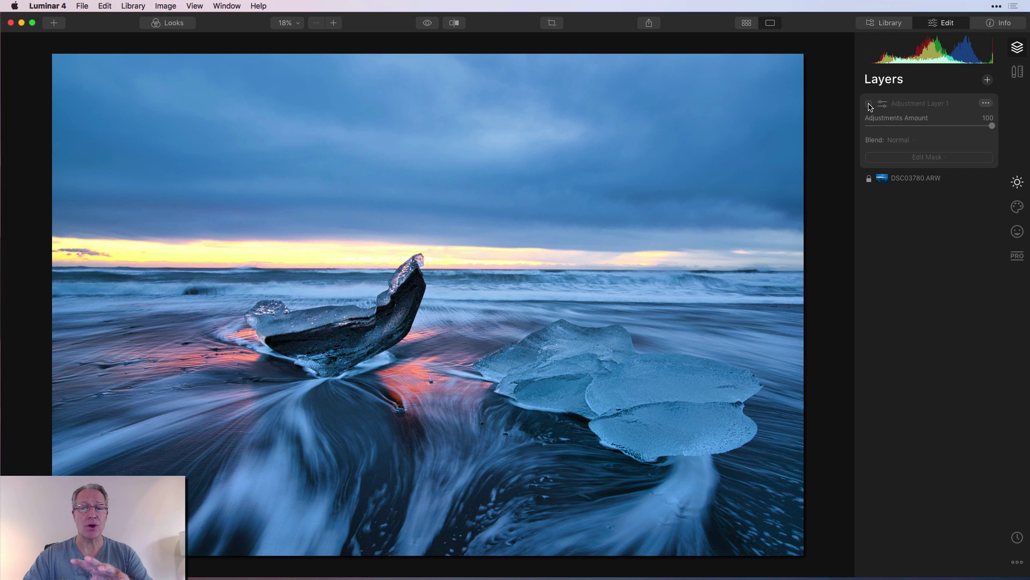
{"action": "left_click", "coordinate": [870, 105]}
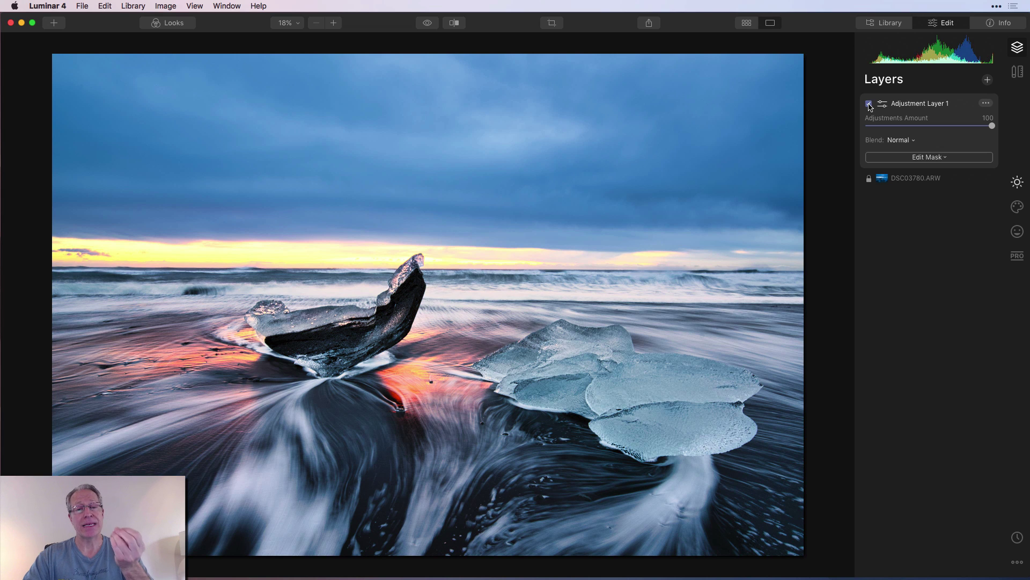
Enable Adjustment Layer 1's Landscape Enhancer with Dehaze 23, and compare the result with the effect off and with the original photo
{"action": "left_click", "coordinate": [1017, 185]}
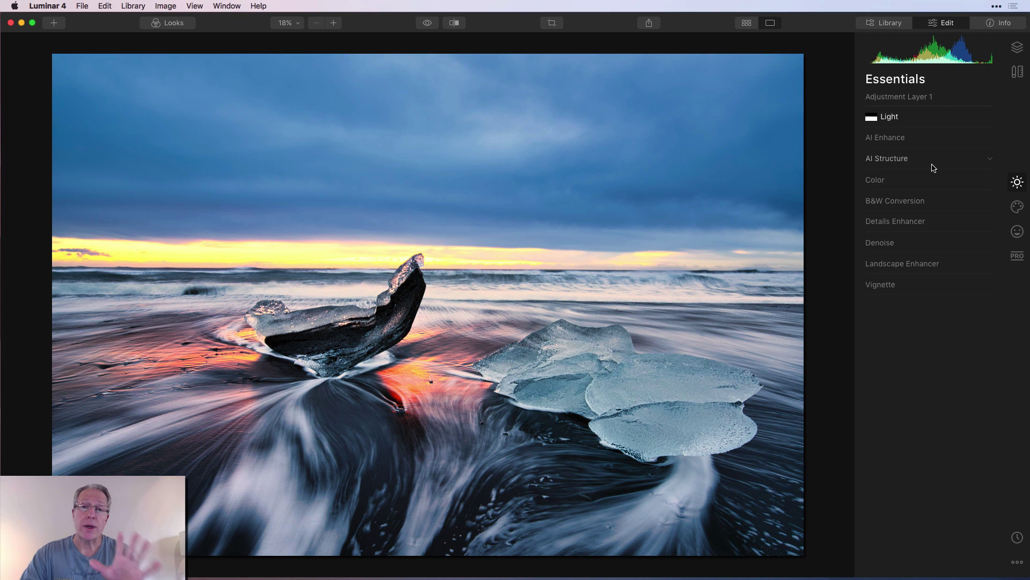
{"action": "left_click", "coordinate": [916, 265]}
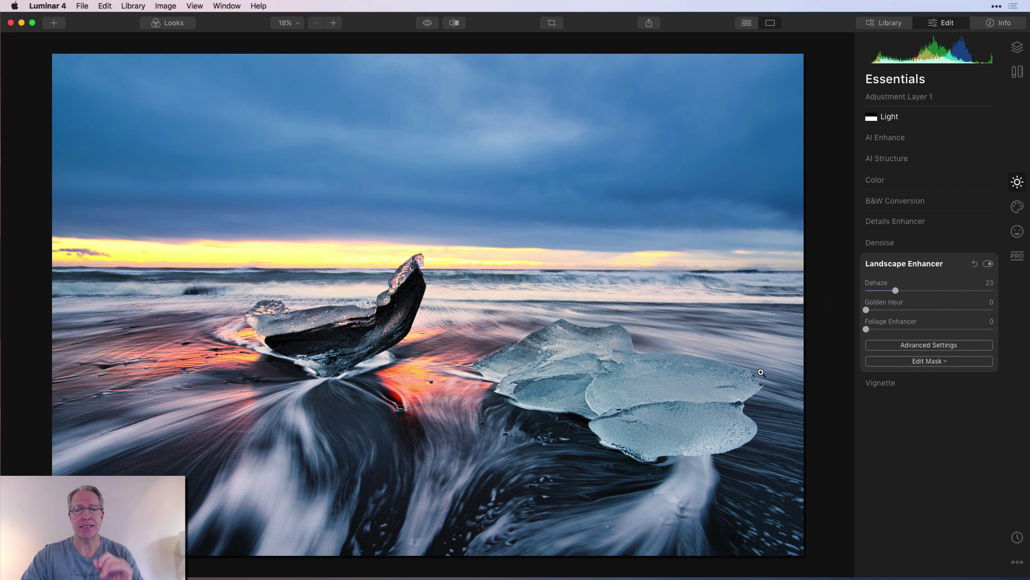
{"action": "left_click", "coordinate": [988, 264]}
{"action": "left_click", "coordinate": [987, 264]}
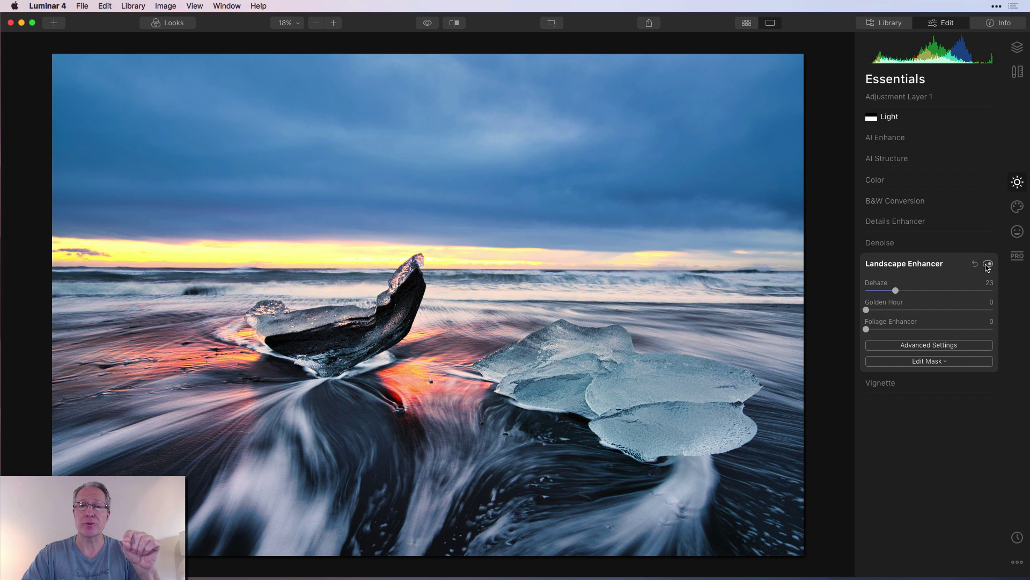
{"action": "left_click", "coordinate": [988, 264]}
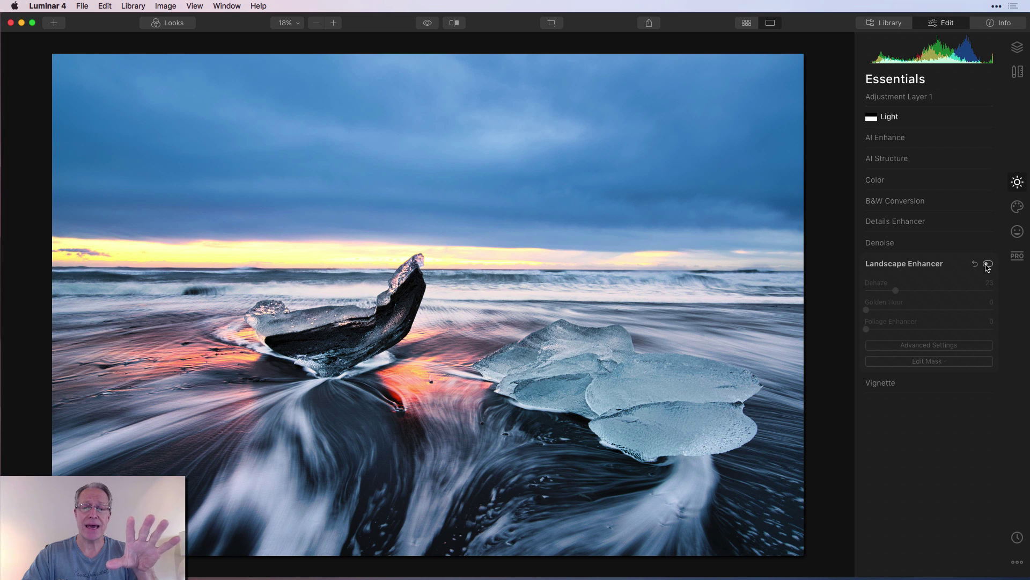
{"action": "left_click", "coordinate": [987, 264]}
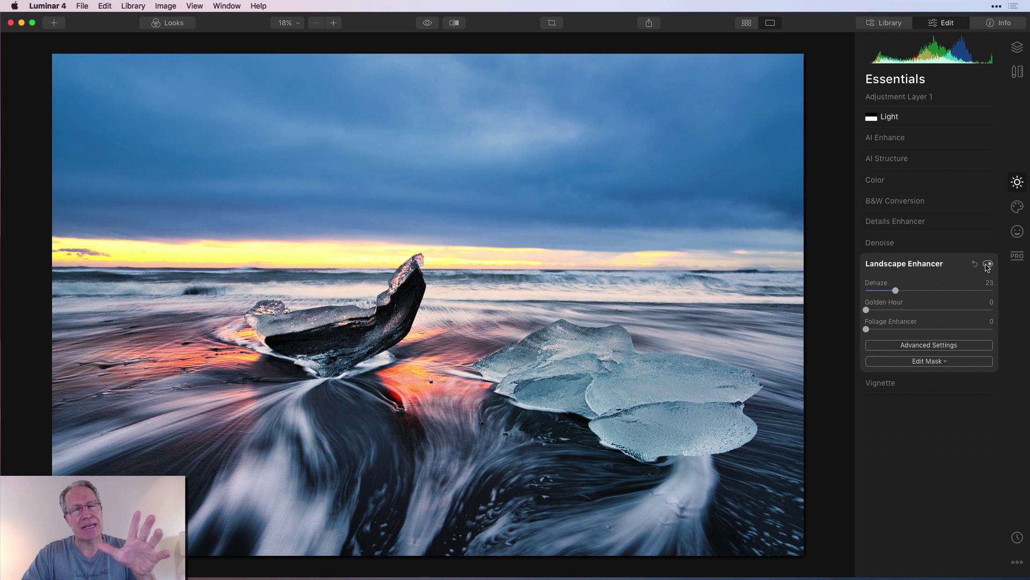
{"action": "left_click", "coordinate": [960, 268]}
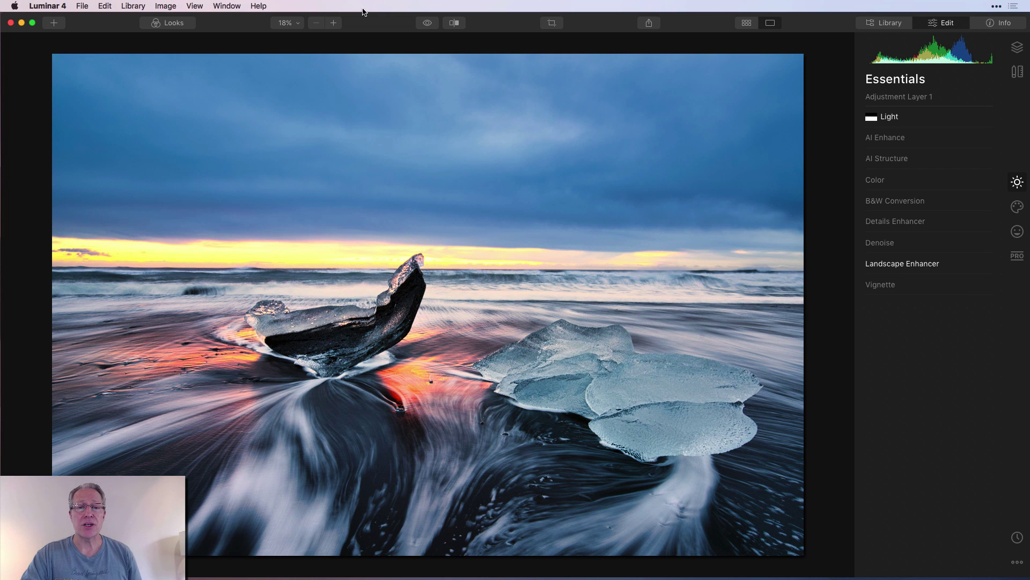
{"action": "left_click", "coordinate": [425, 24]}
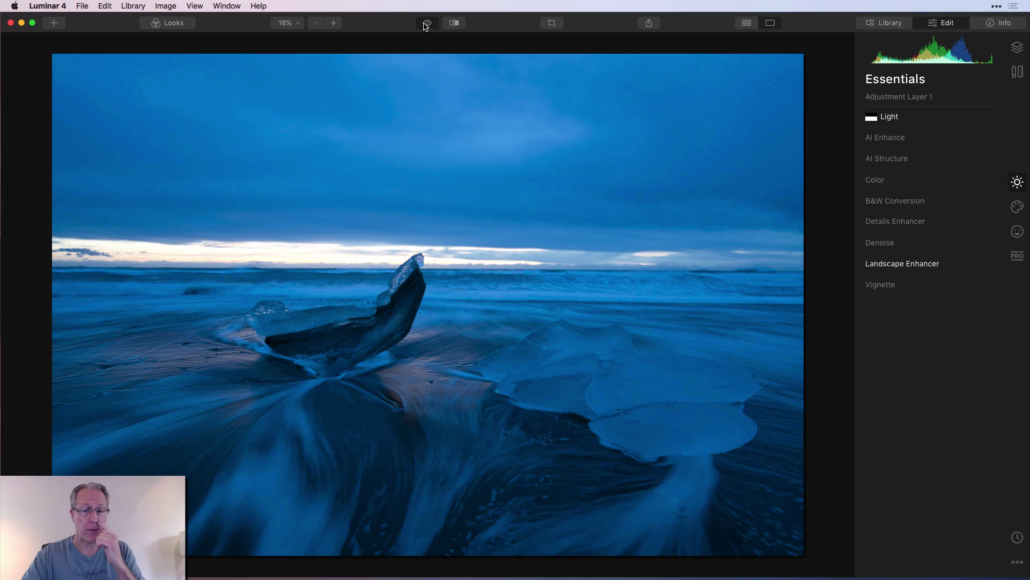
{"action": "left_click", "coordinate": [424, 25]}
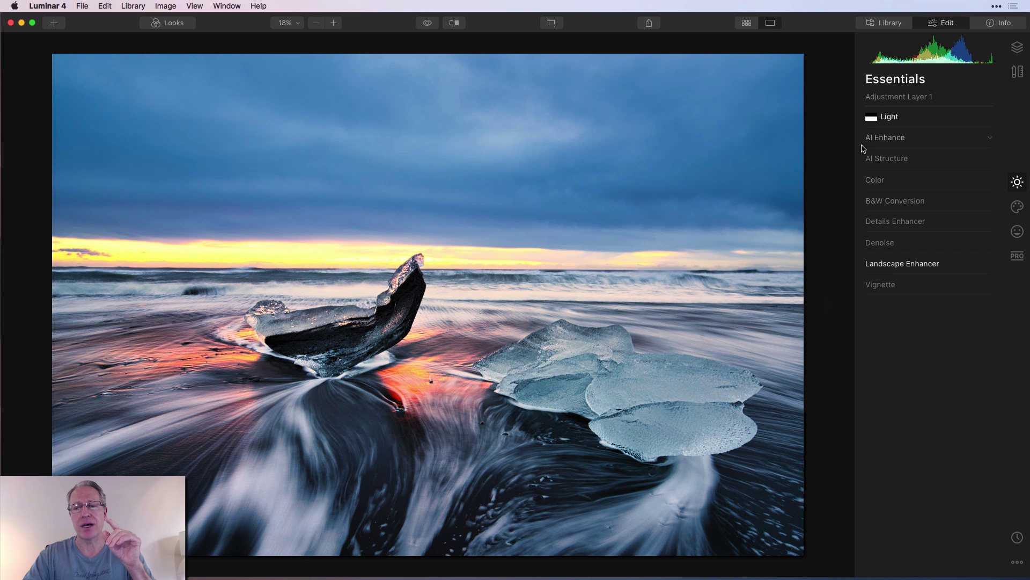
Enable the Creative Mystical adjustment with Amount 59 and Shadows 25, and compare the photo with it off and on
{"action": "left_click", "coordinate": [1016, 208]}
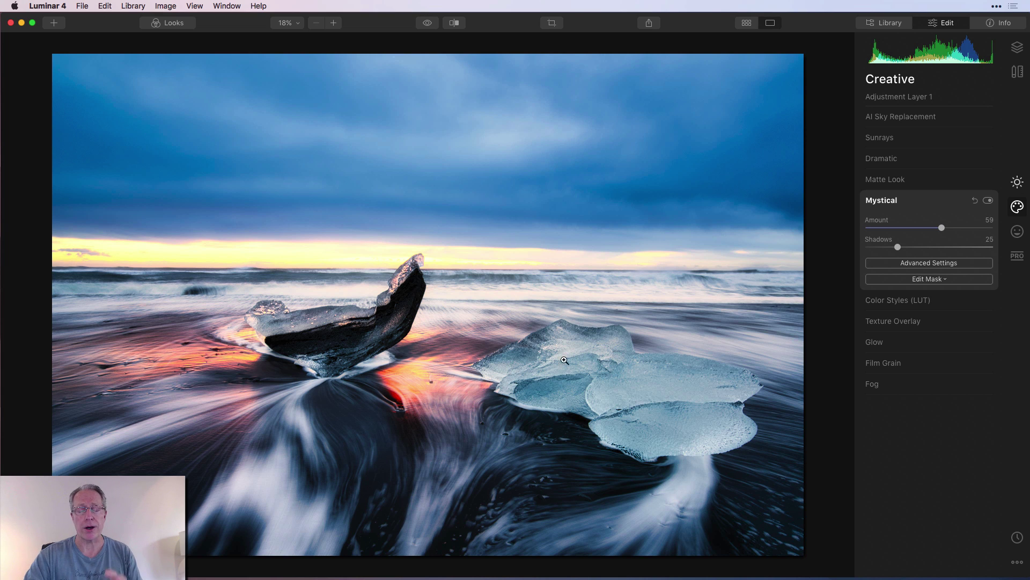
{"action": "left_click", "coordinate": [988, 202]}
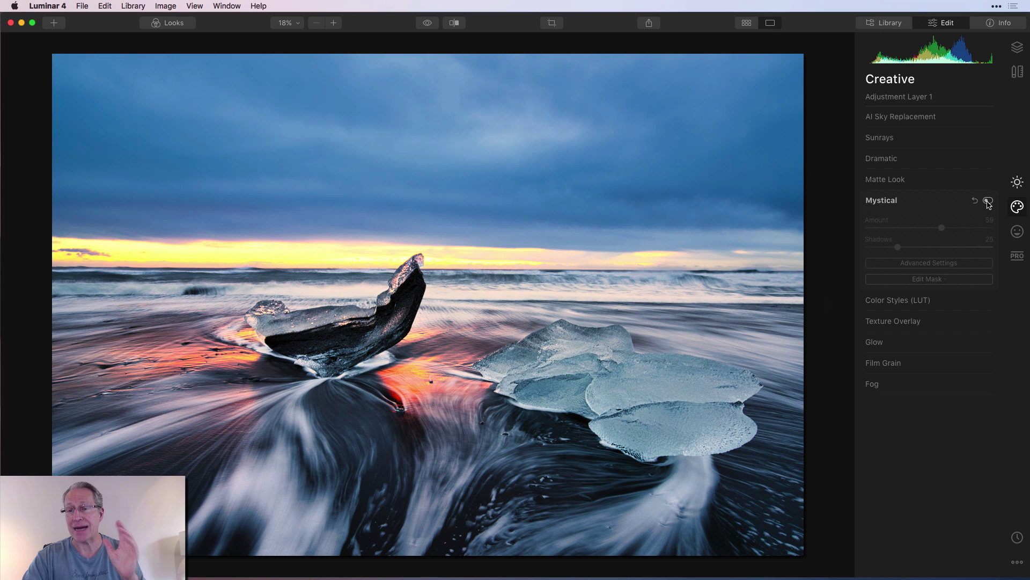
{"action": "left_click", "coordinate": [988, 201]}
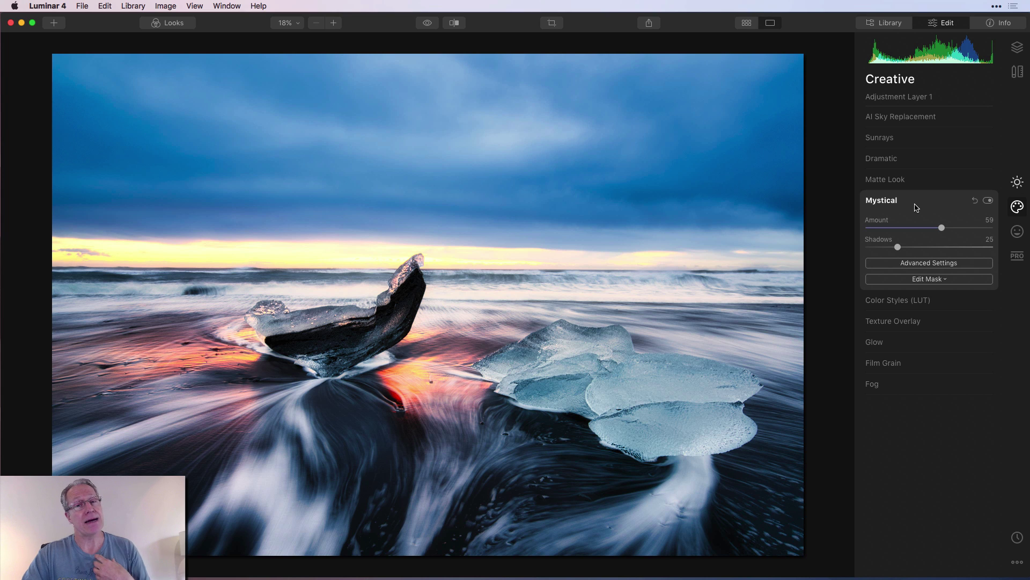
{"action": "left_click", "coordinate": [916, 204]}
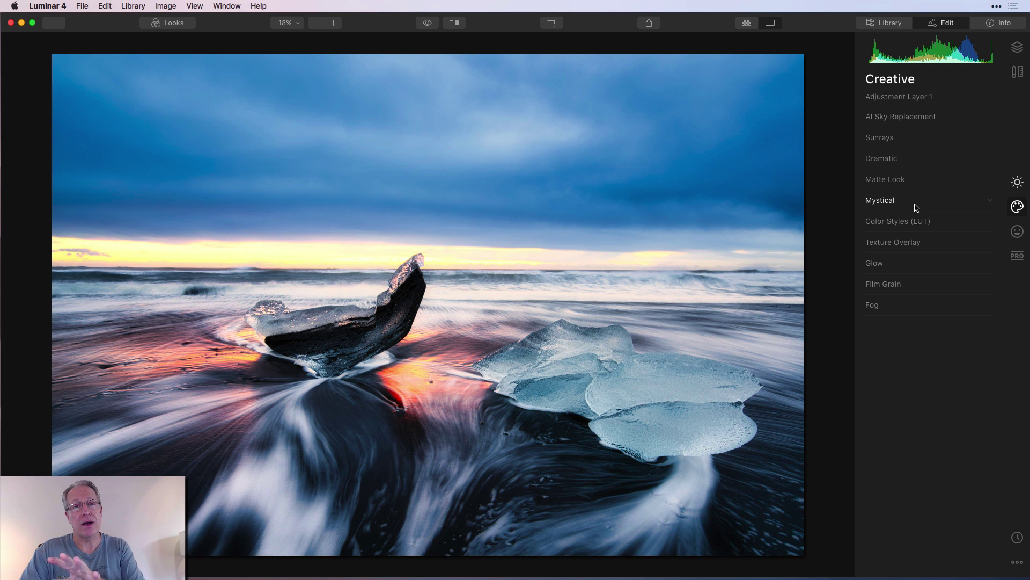
Look over the Portrait, Creative and Essentials adjustments of Adjustment Layer 1
{"action": "left_click", "coordinate": [1016, 232]}
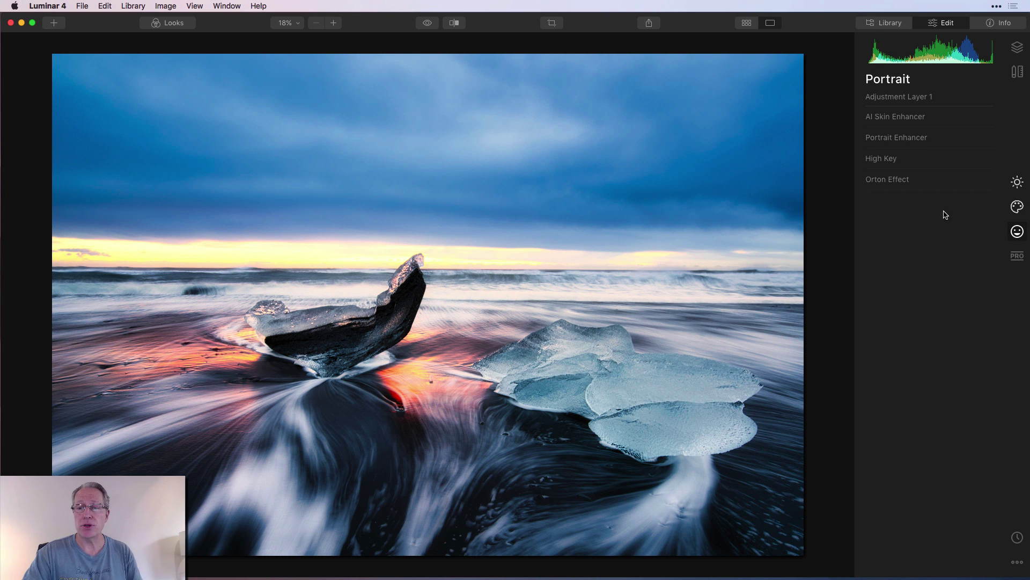
{"action": "left_click", "coordinate": [1016, 207]}
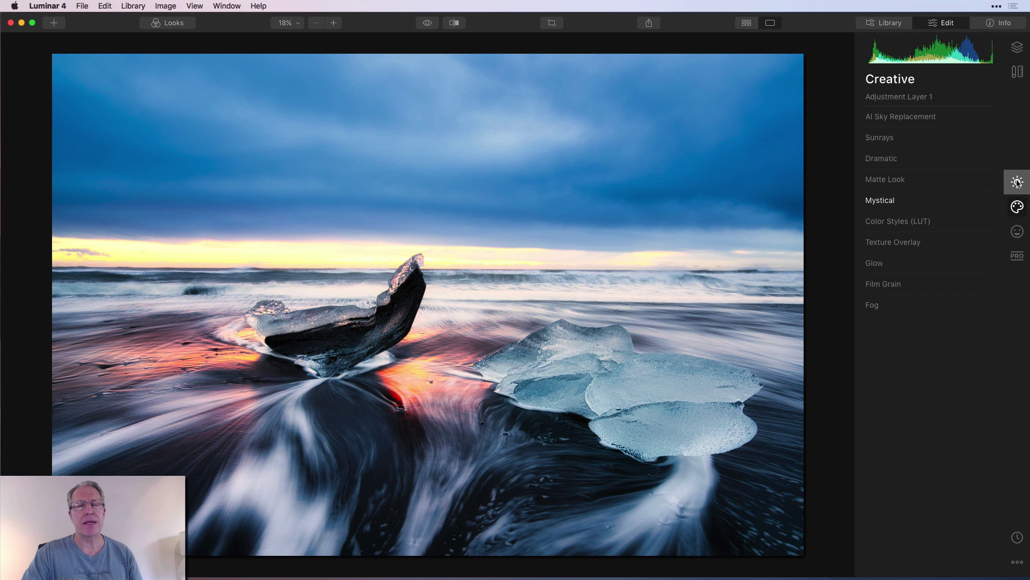
{"action": "left_click", "coordinate": [1017, 182]}
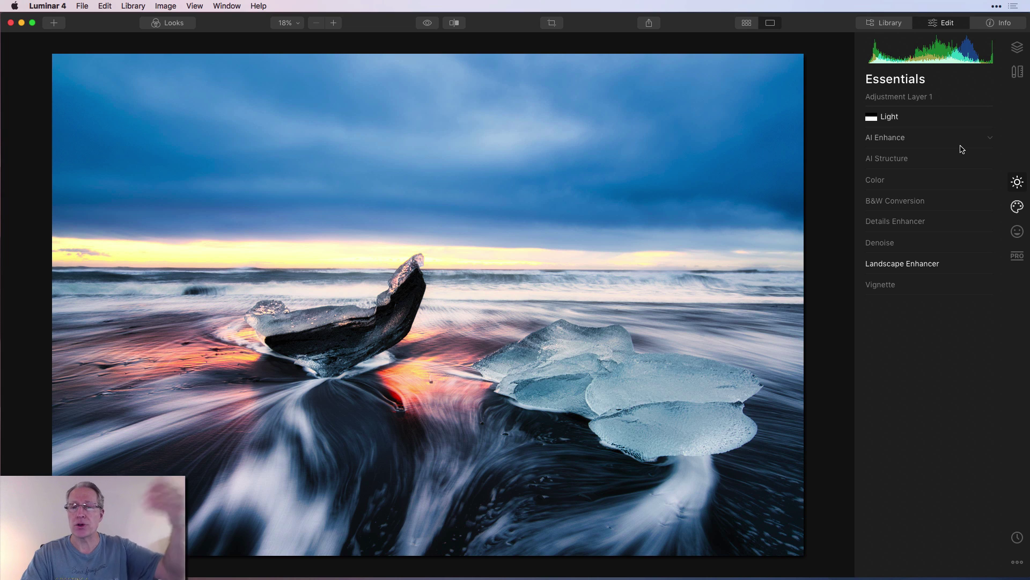
Reduce the Adjustments Amount of Adjustment Layer 1 to 60
{"action": "left_click", "coordinate": [1017, 47]}
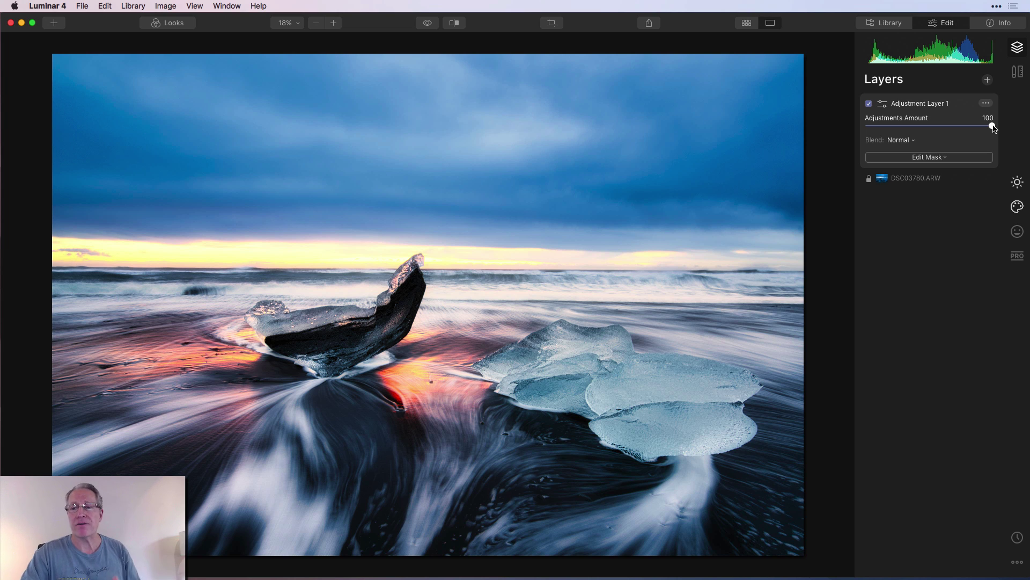
{"action": "left_click_drag", "start_coordinate": [992, 127], "coordinate": [991, 127]}
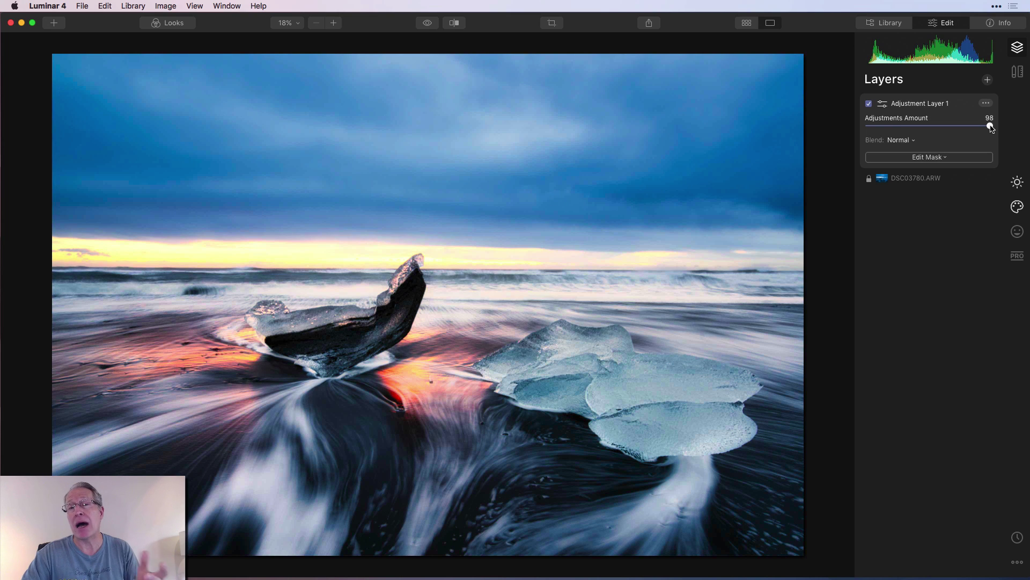
{"action": "left_click_drag", "start_coordinate": [991, 127], "coordinate": [942, 129]}
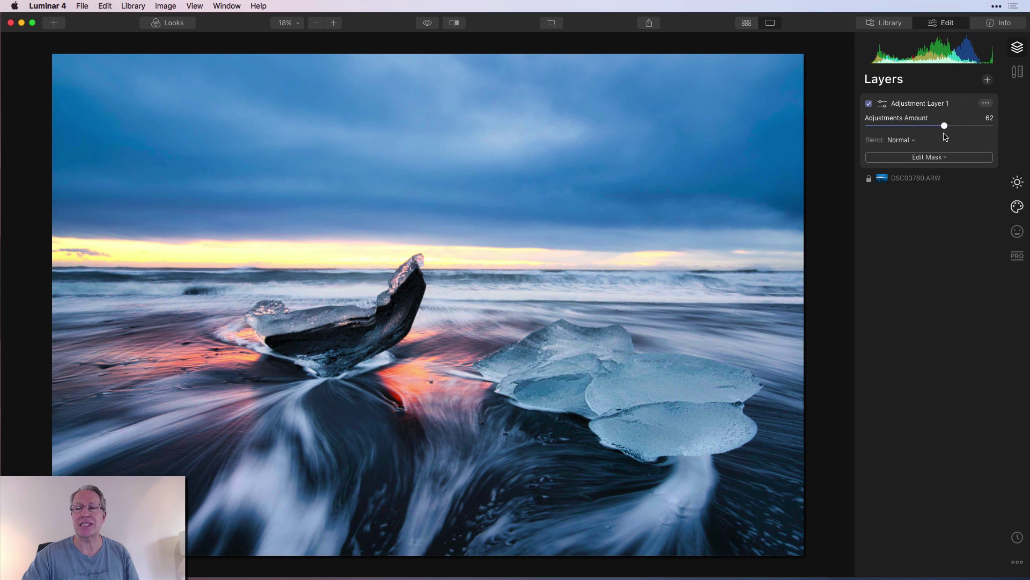
{"action": "left_click", "coordinate": [944, 127]}
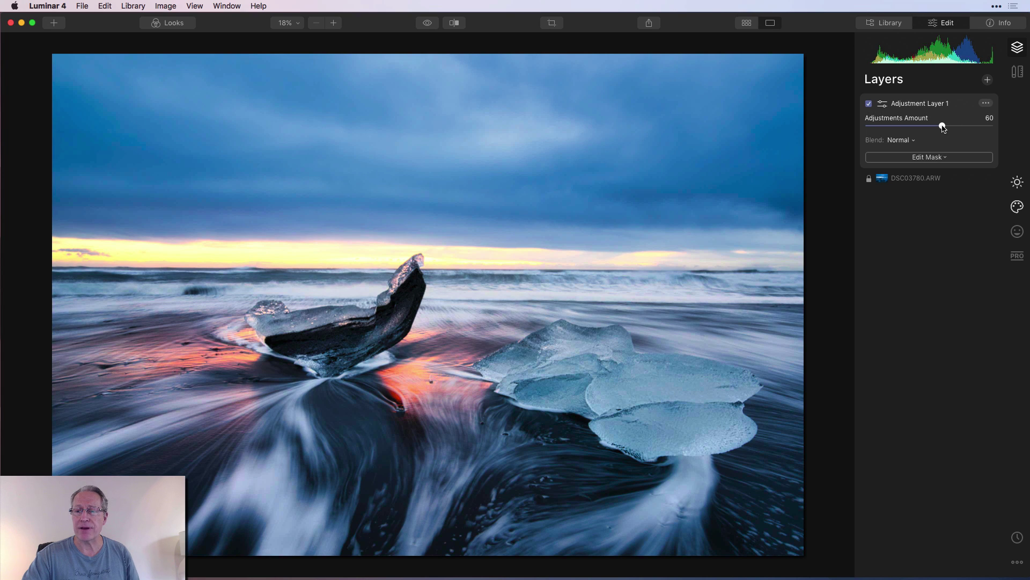
{"action": "left_click", "coordinate": [942, 128]}
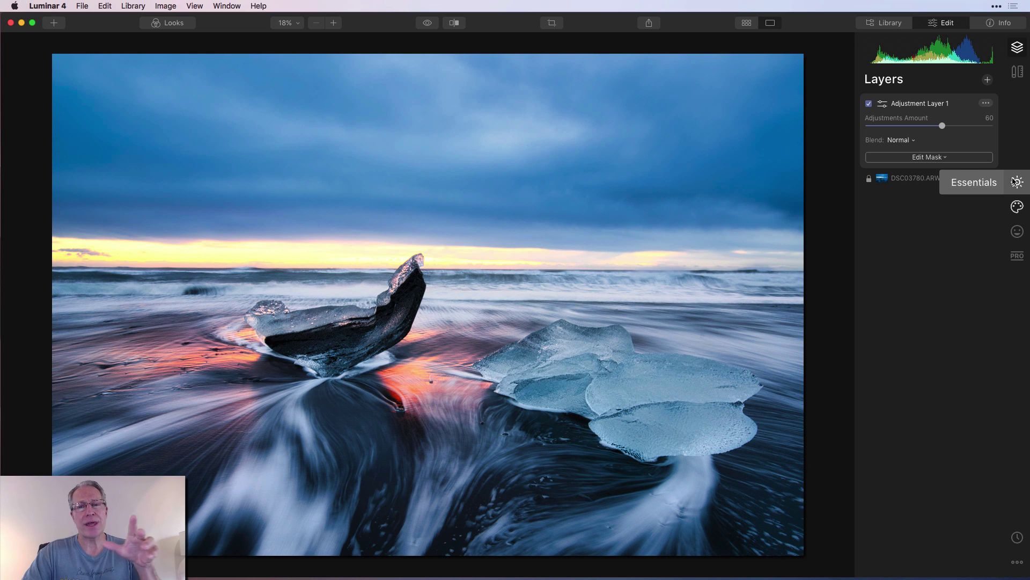
Compare the photo with Adjustment Layer 1 hidden, shown and at an amount of 100, and return the amount to 60
{"action": "left_click", "coordinate": [869, 104]}
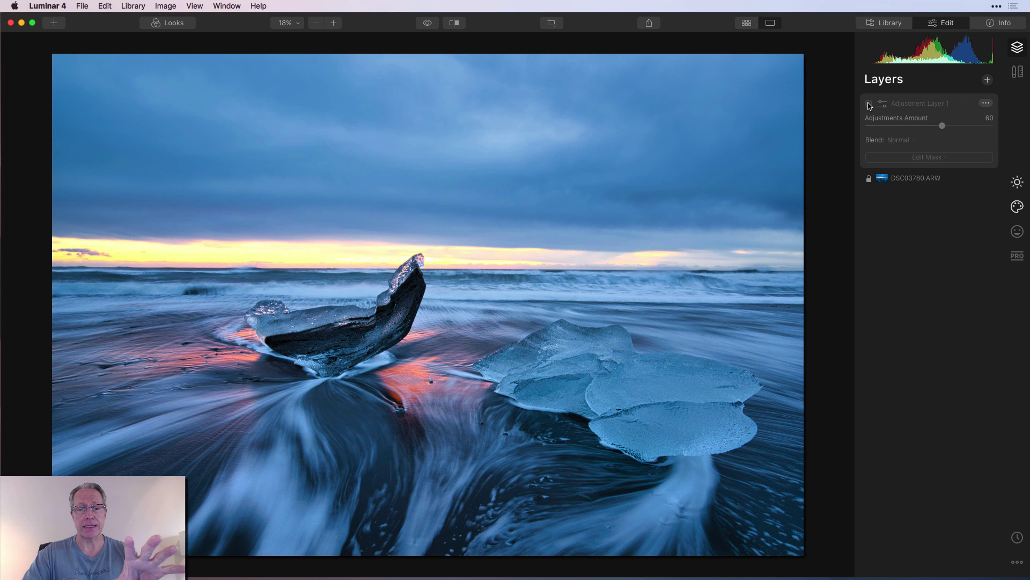
{"action": "left_click", "coordinate": [869, 103]}
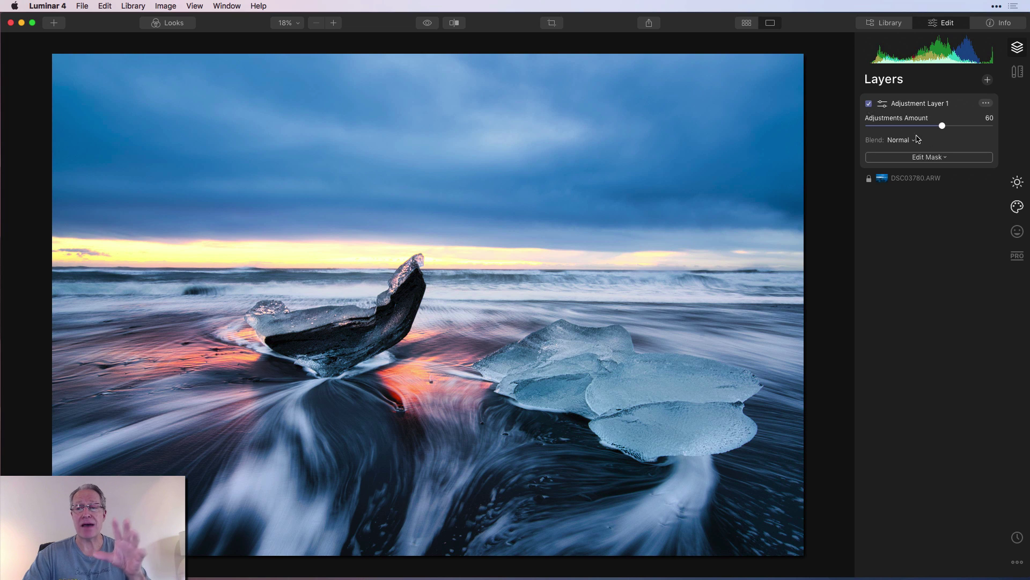
{"action": "left_click_drag", "start_coordinate": [943, 127], "coordinate": [1003, 127]}
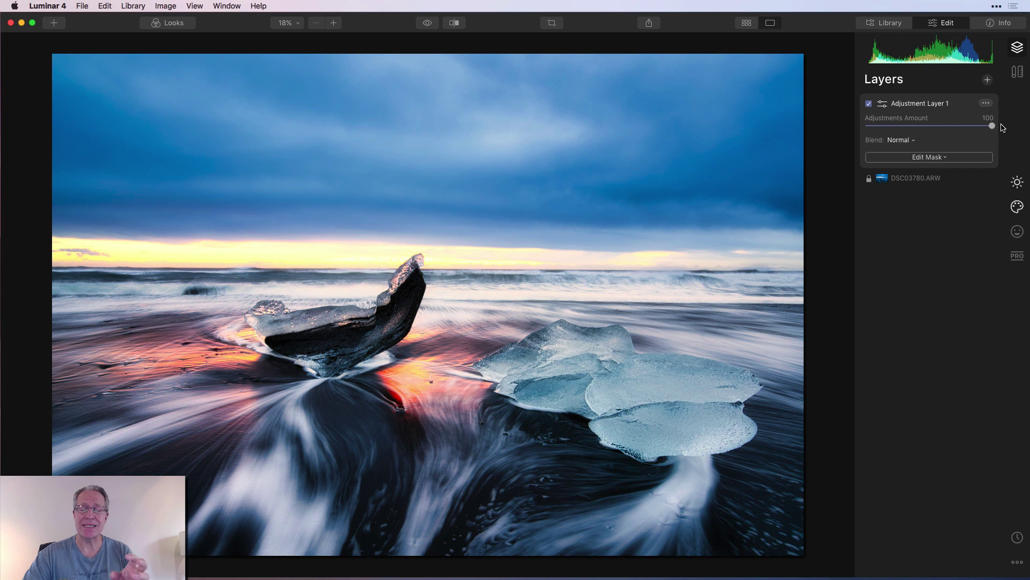
{"action": "left_click_drag", "start_coordinate": [992, 127], "coordinate": [942, 130]}
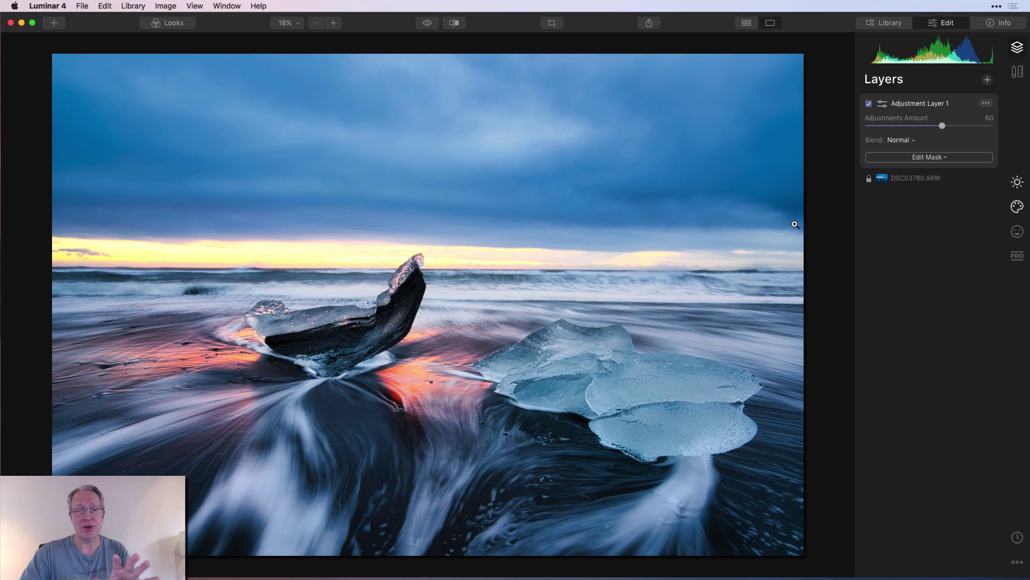
Compare the finished edit with the original photo, first across the movable before/after divider, then as a full-image preview
{"action": "left_click", "coordinate": [454, 23]}
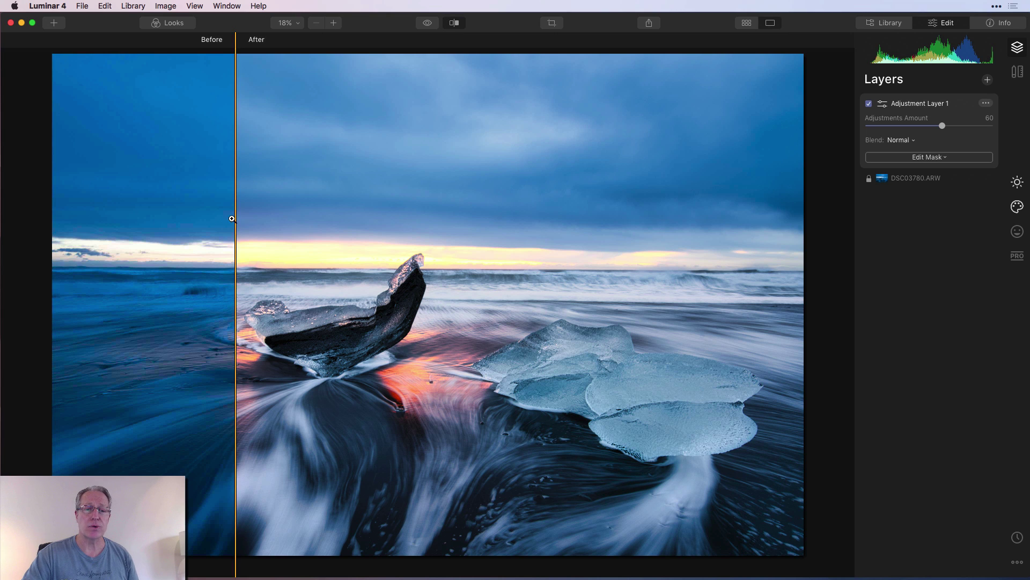
{"action": "left_click_drag", "start_coordinate": [235, 219], "coordinate": [154, 226]}
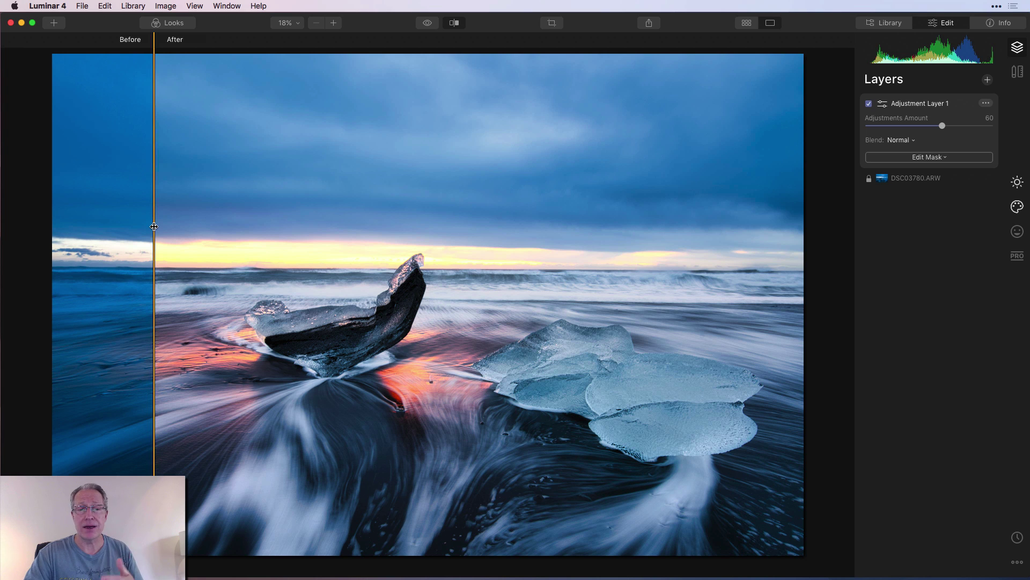
{"action": "left_click_drag", "start_coordinate": [154, 227], "coordinate": [628, 222]}
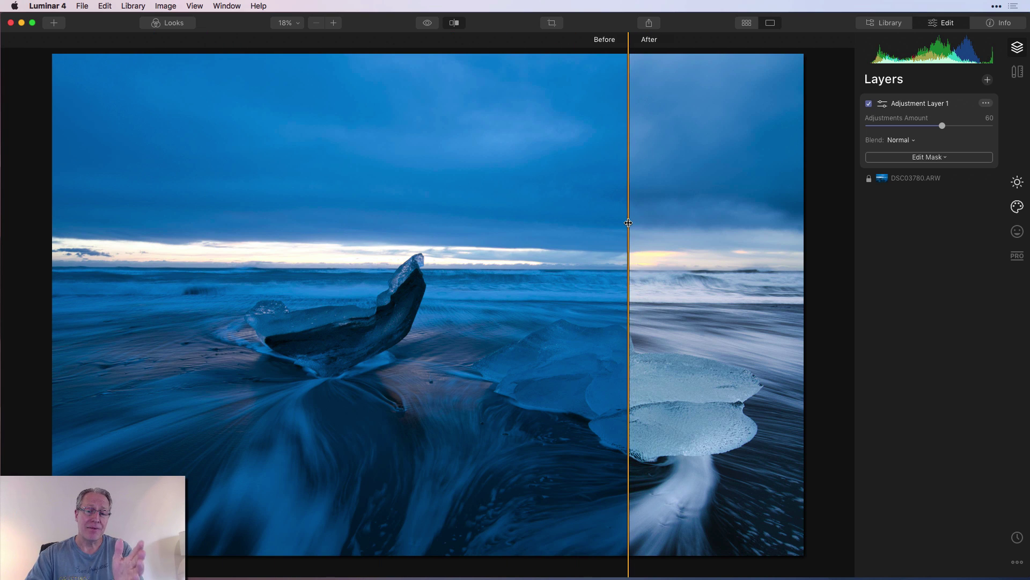
{"action": "left_click_drag", "start_coordinate": [629, 223], "coordinate": [250, 202]}
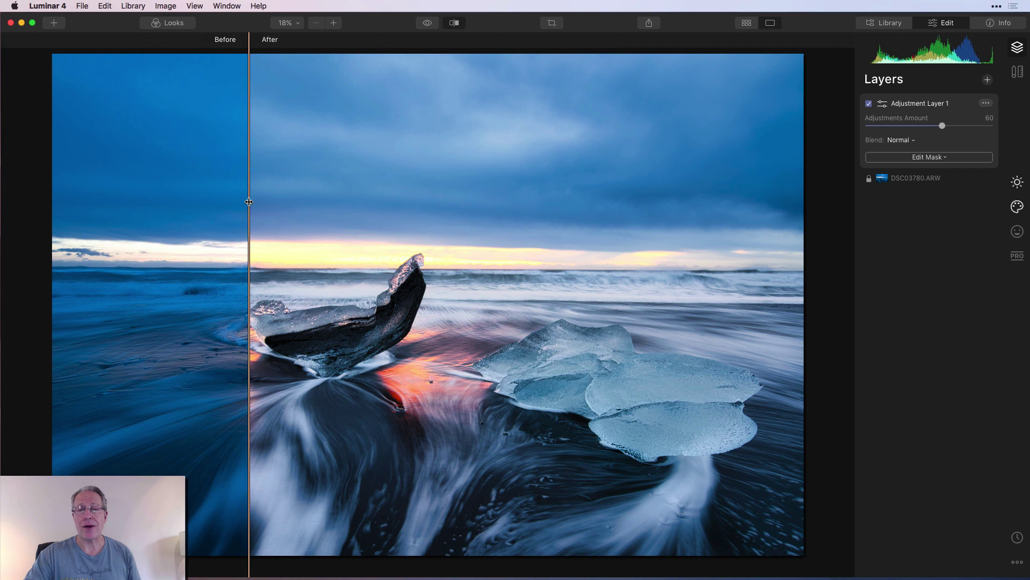
{"action": "left_click", "coordinate": [454, 24]}
{"action": "left_click", "coordinate": [426, 24]}
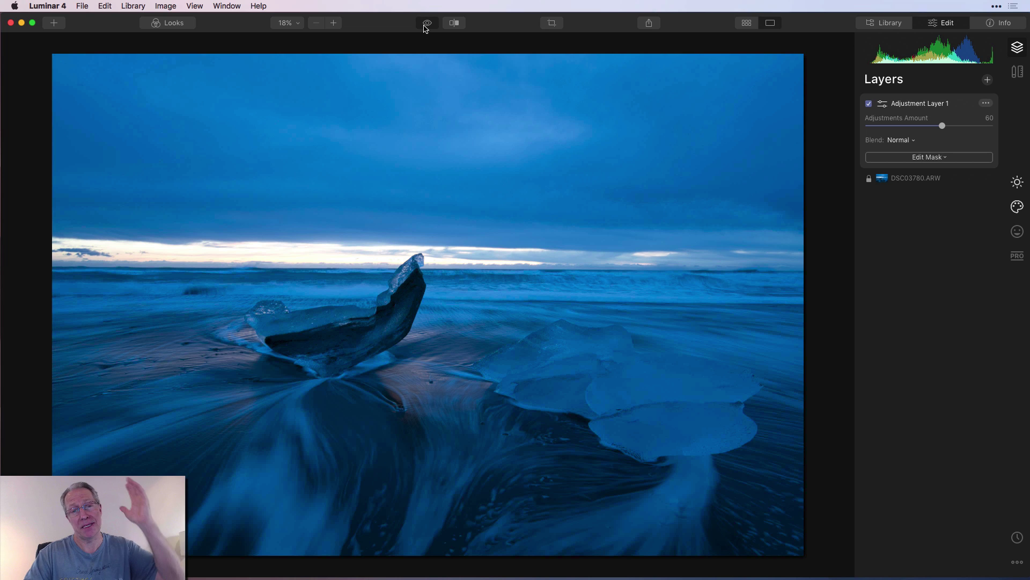
{"action": "left_click", "coordinate": [425, 28]}
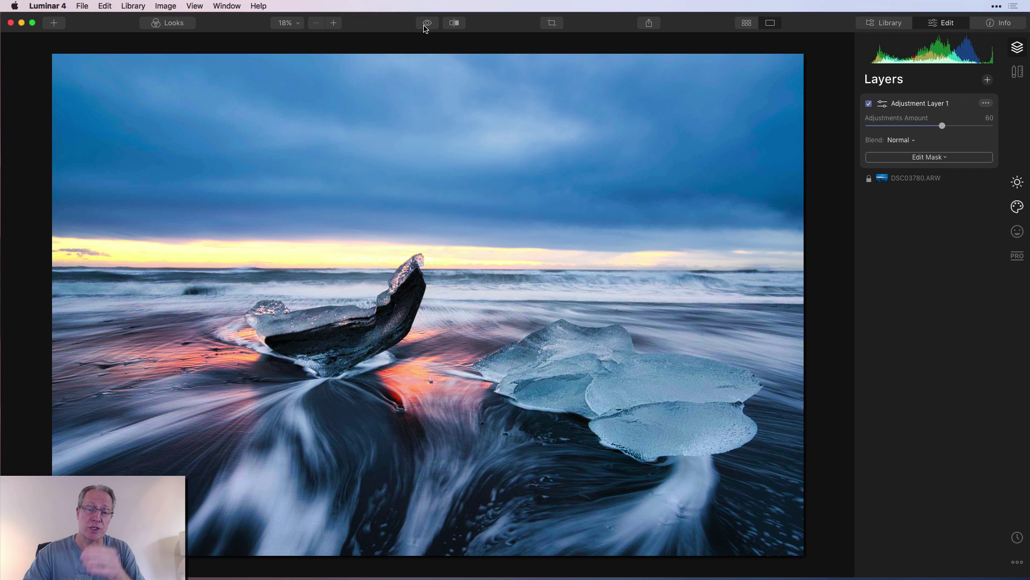